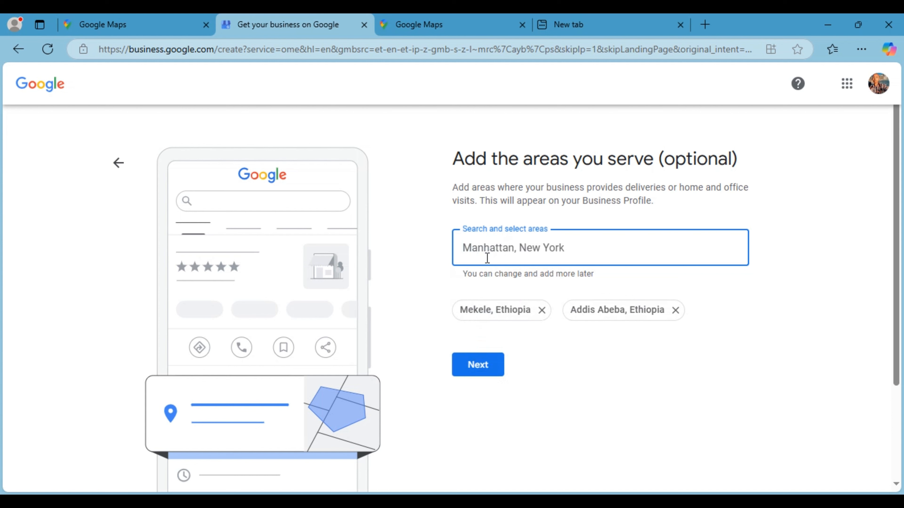
click(473, 372)
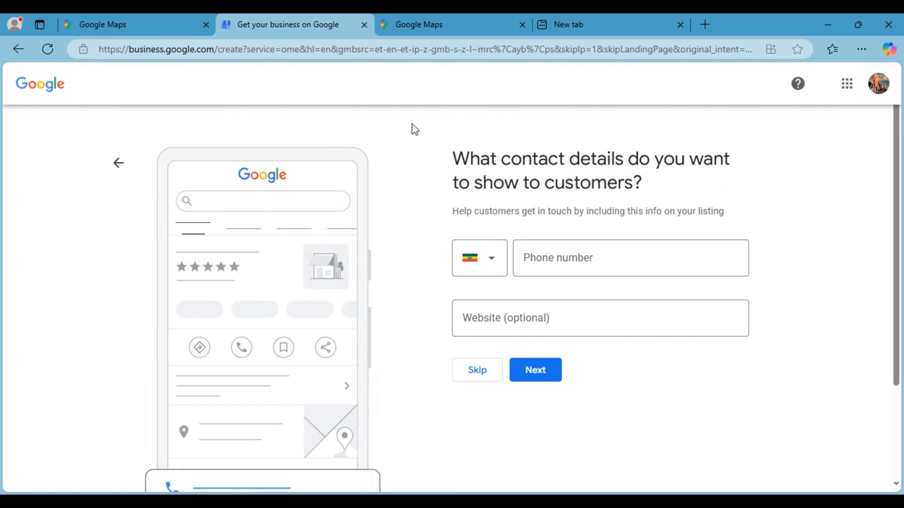
click(555, 245)
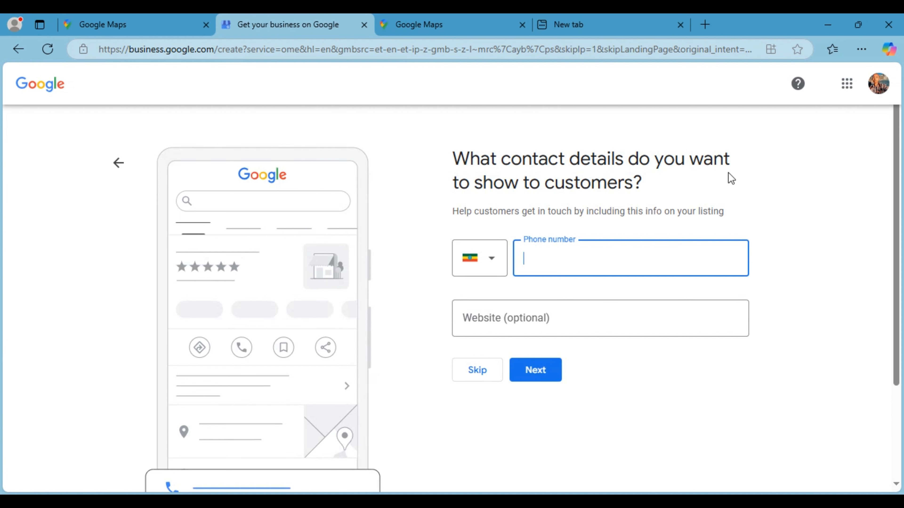
click(468, 326)
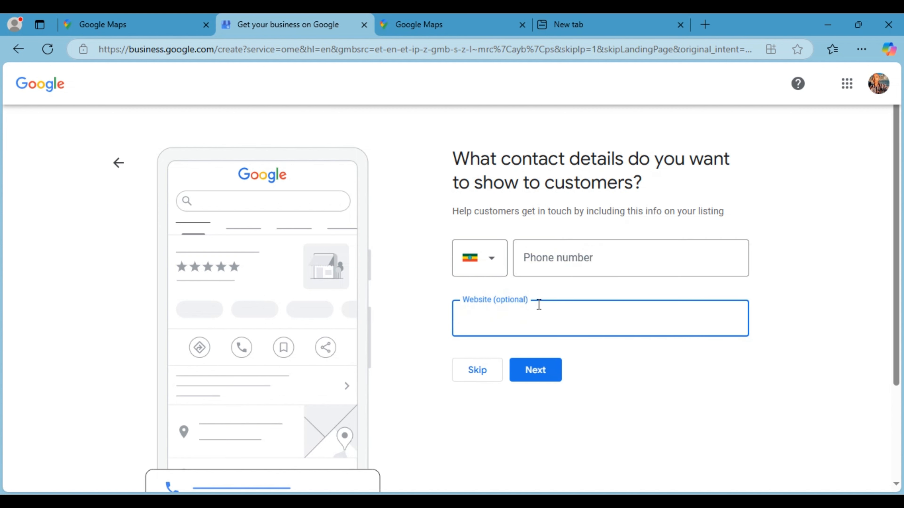
click(538, 254)
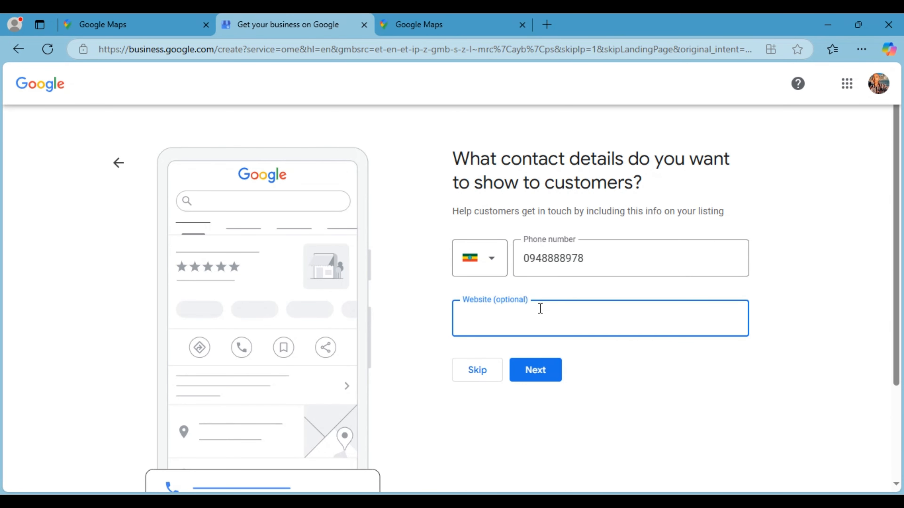
text(https://www.google.com/)
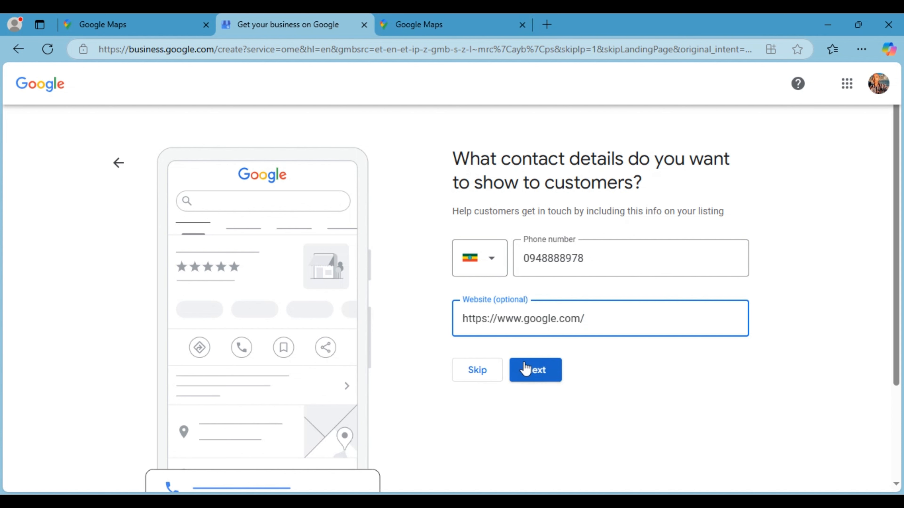
click(541, 374)
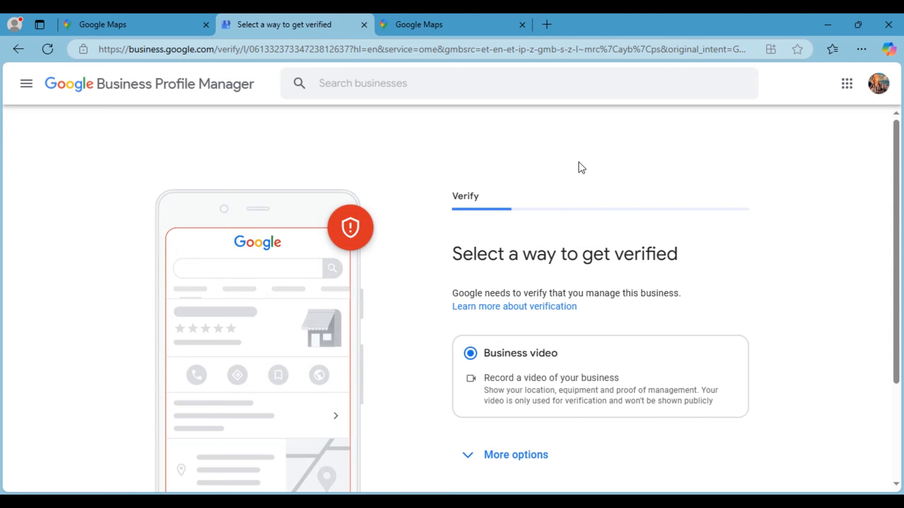
Review the business video verification option, its three recording requirements and the tips for getting started.
scroll(669, 199, down, 2)
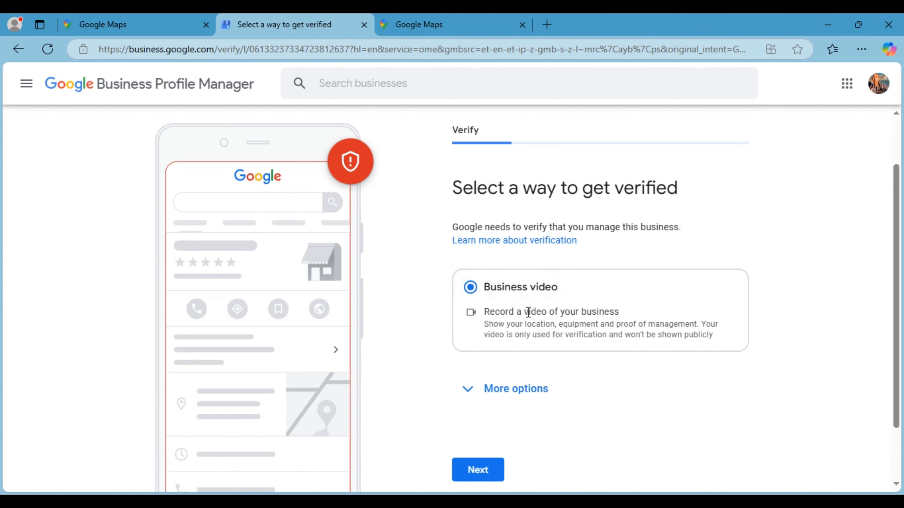
click(465, 396)
scroll(531, 343, down, 2)
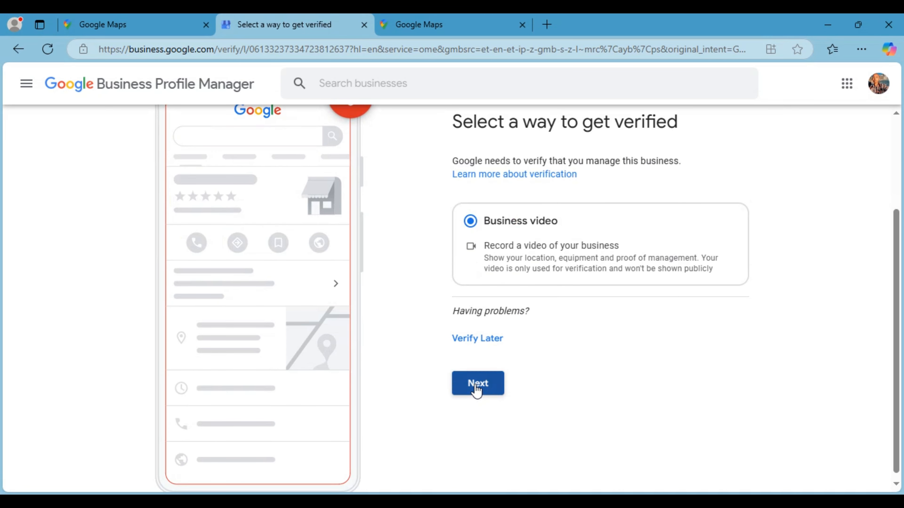
click(477, 384)
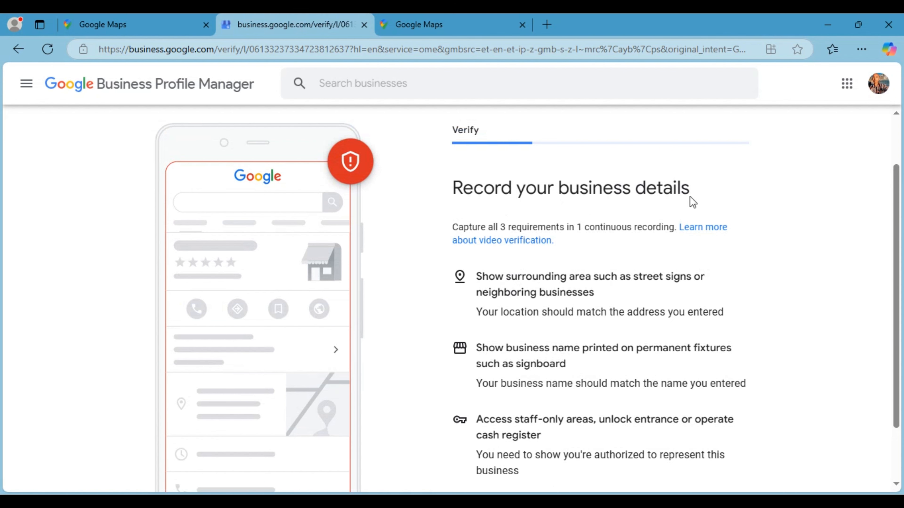
scroll(484, 262, down, 2)
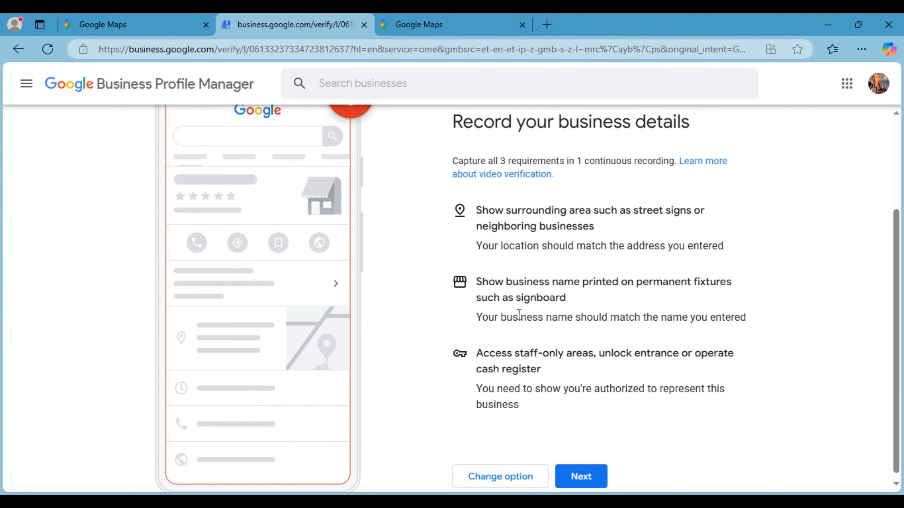
scroll(517, 338, down, 1)
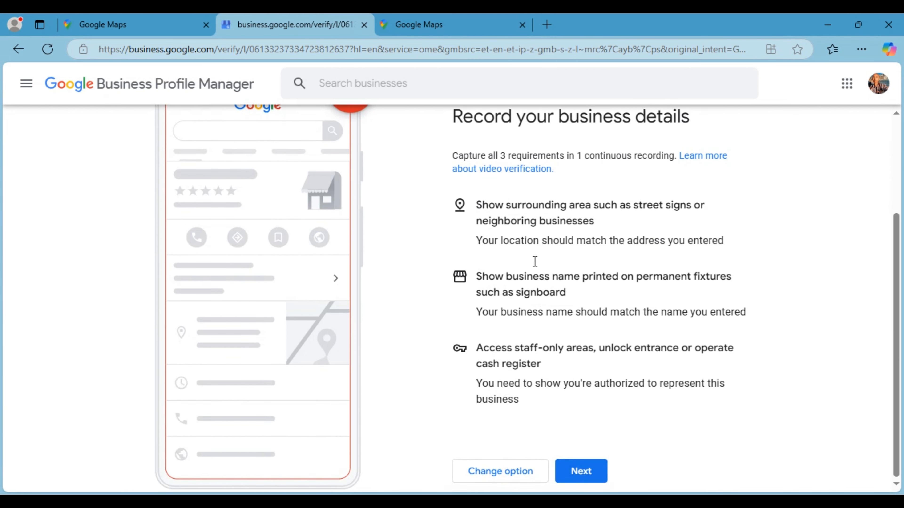
click(581, 471)
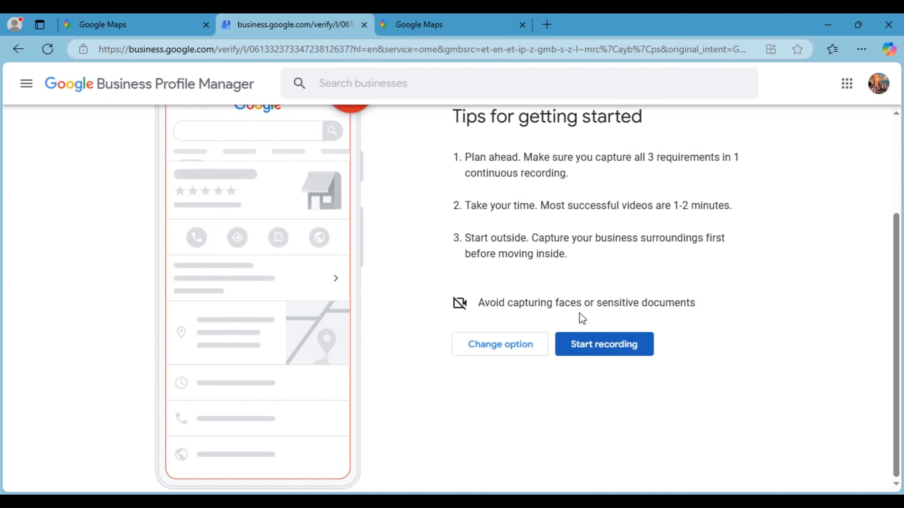
scroll(526, 263, up, 2)
scroll(482, 277, down, 1)
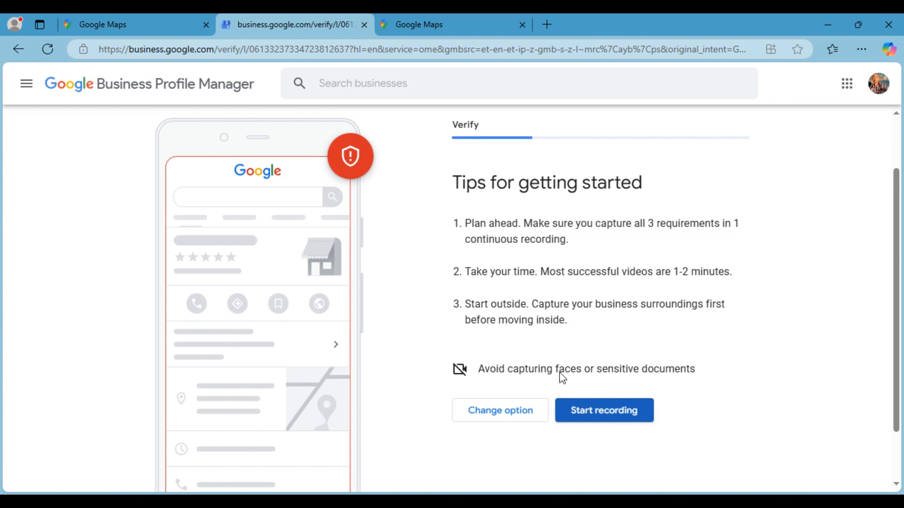
Return to the verification options and postpone the business verification with Verify Later.
click(472, 408)
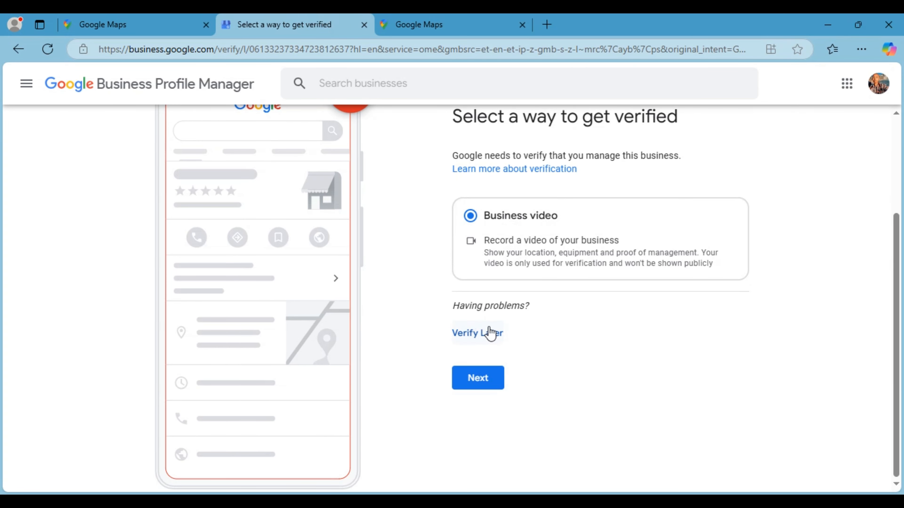
click(479, 335)
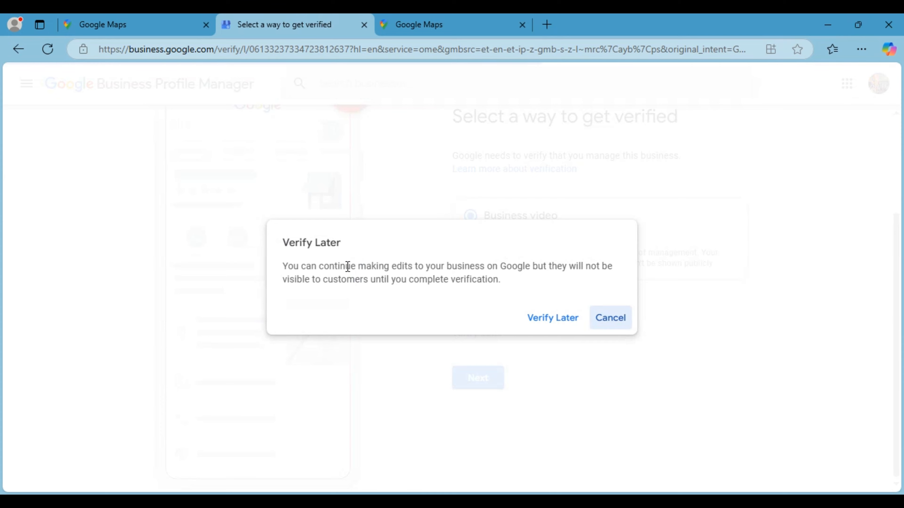
click(557, 323)
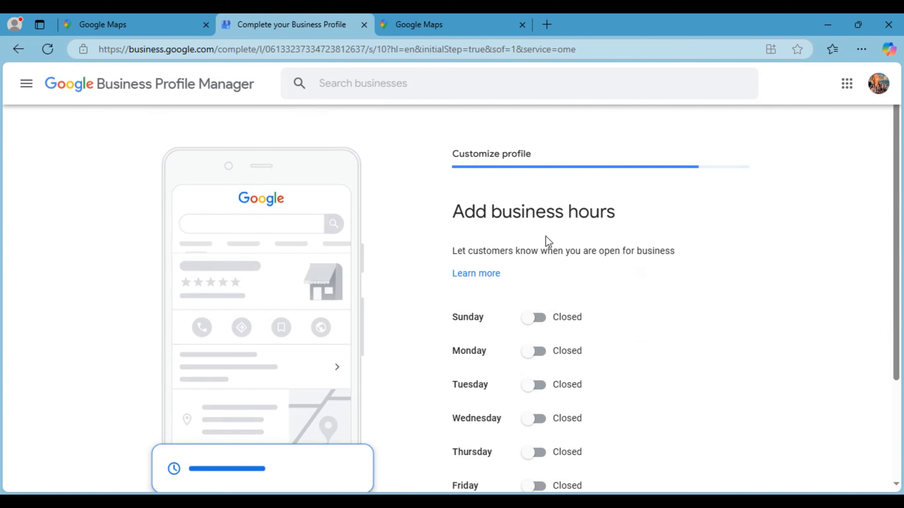
Mark the business as open on Monday, Tuesday, Wednesday, Thursday and Friday in the business hours.
scroll(545, 239, down, 2)
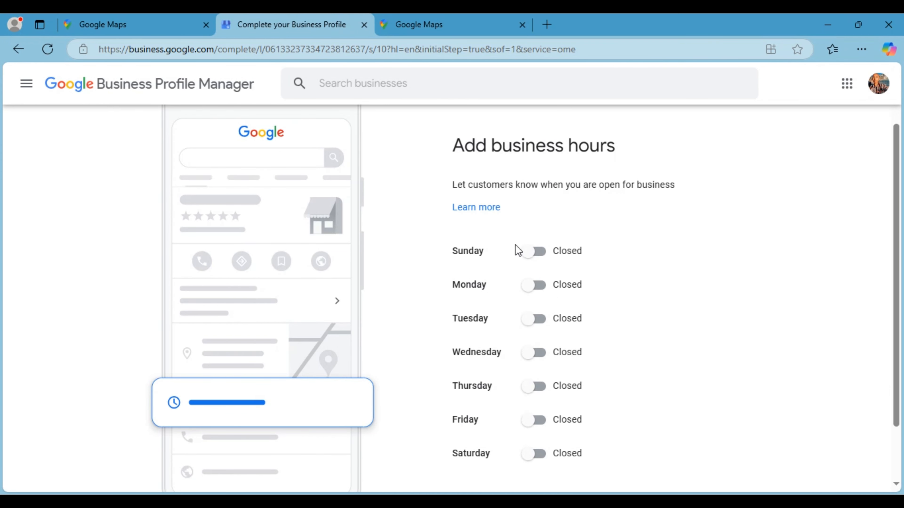
scroll(512, 251, down, 2)
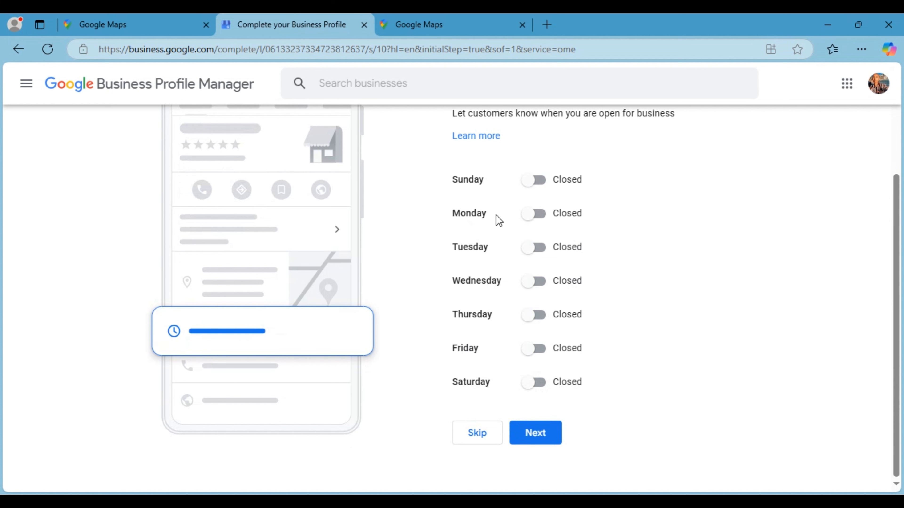
click(535, 214)
click(535, 269)
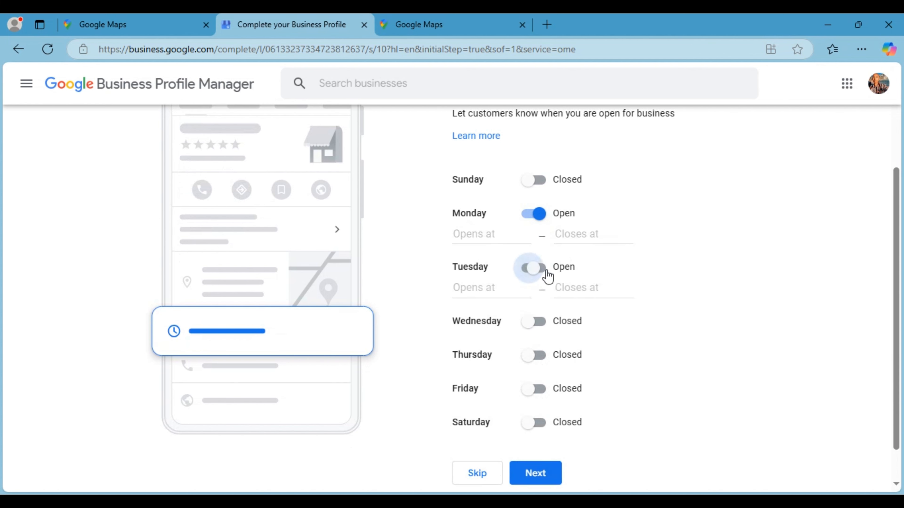
click(536, 322)
click(539, 376)
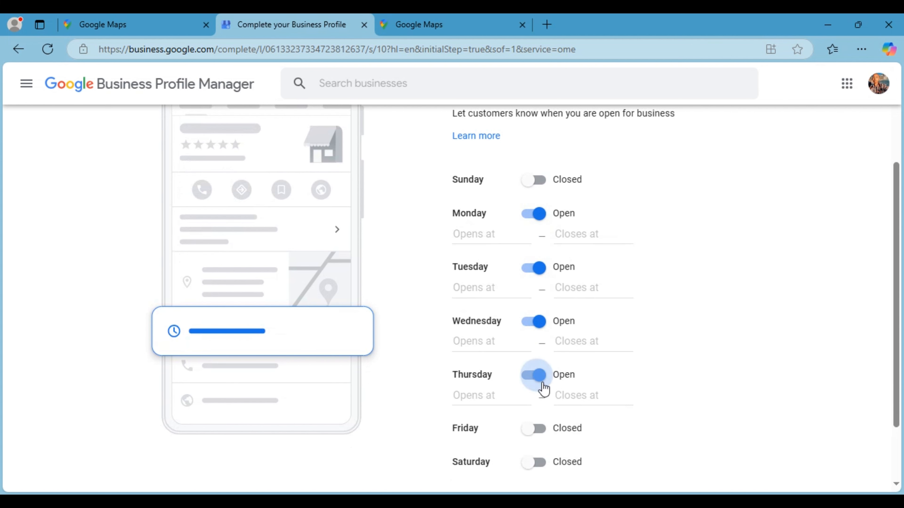
click(537, 429)
scroll(500, 356, down, 2)
scroll(493, 331, up, 3)
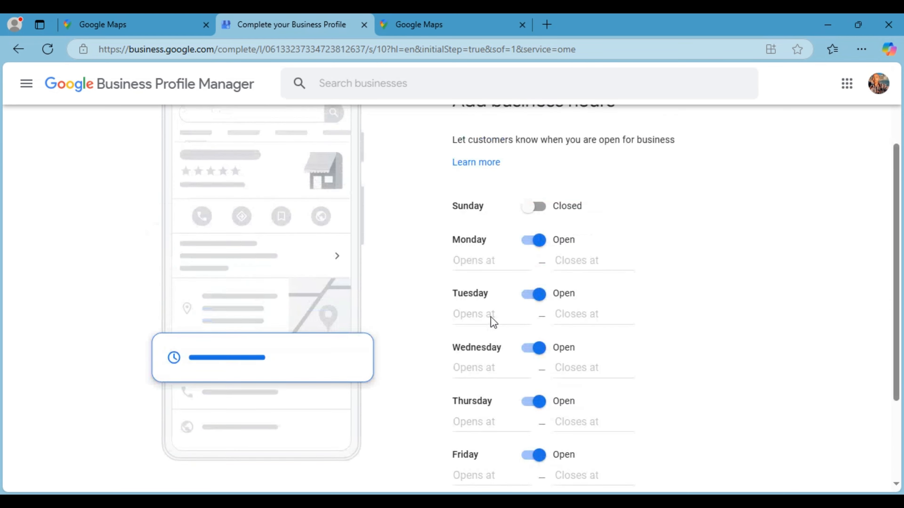
Set Monday's business hours to open at 12:00 AM and close at 9:30 PM.
click(470, 267)
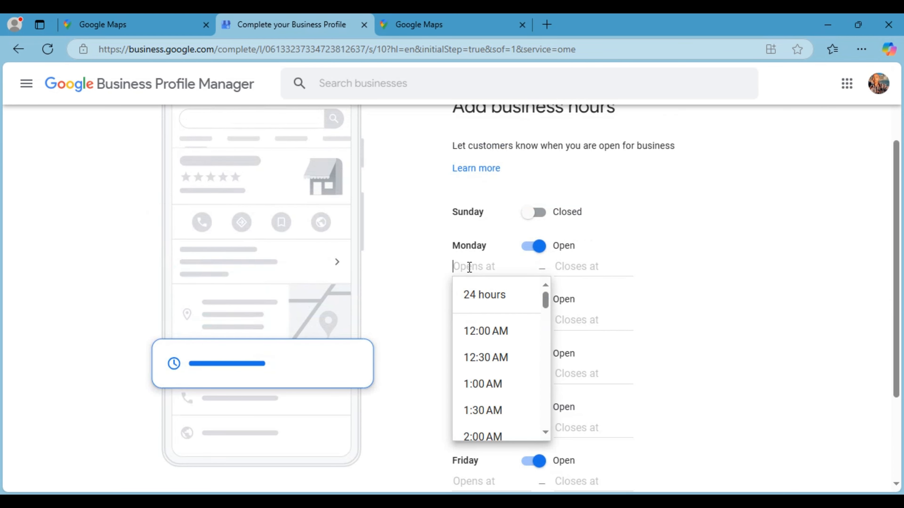
click(504, 330)
click(580, 268)
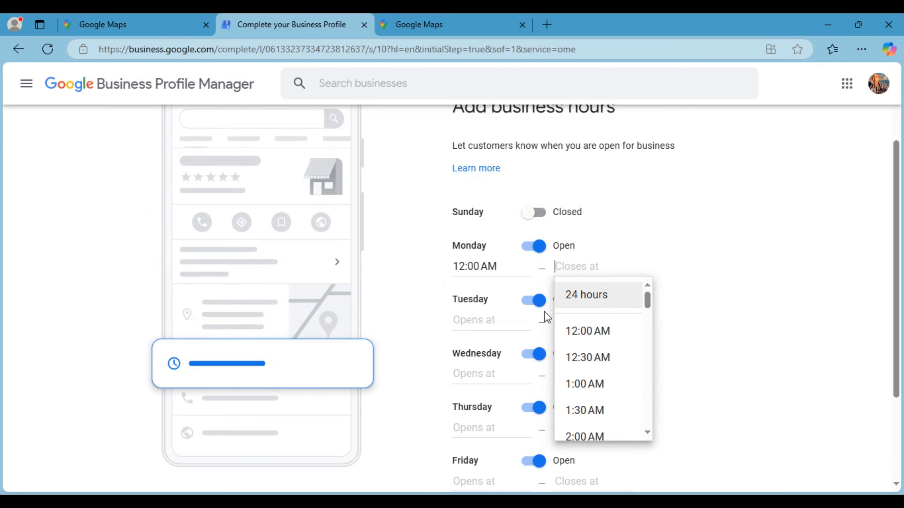
scroll(601, 383, down, 3)
scroll(600, 380, down, 15)
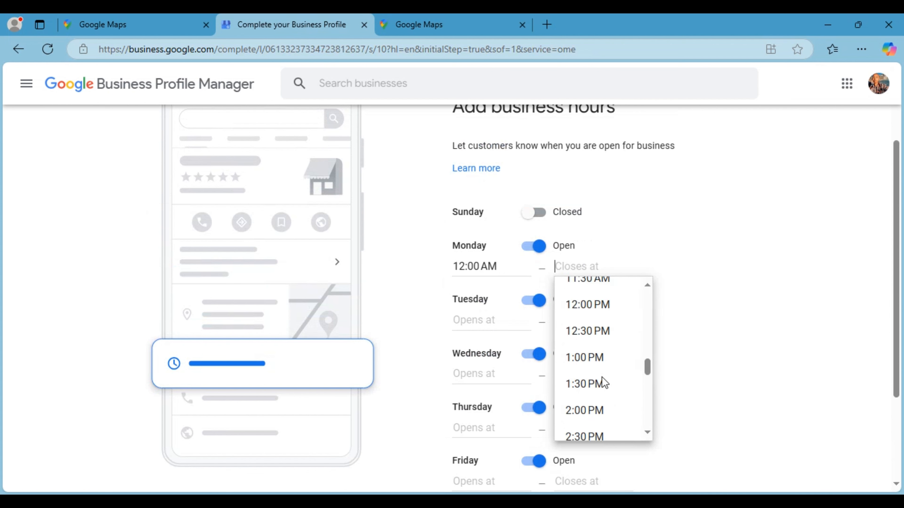
click(600, 406)
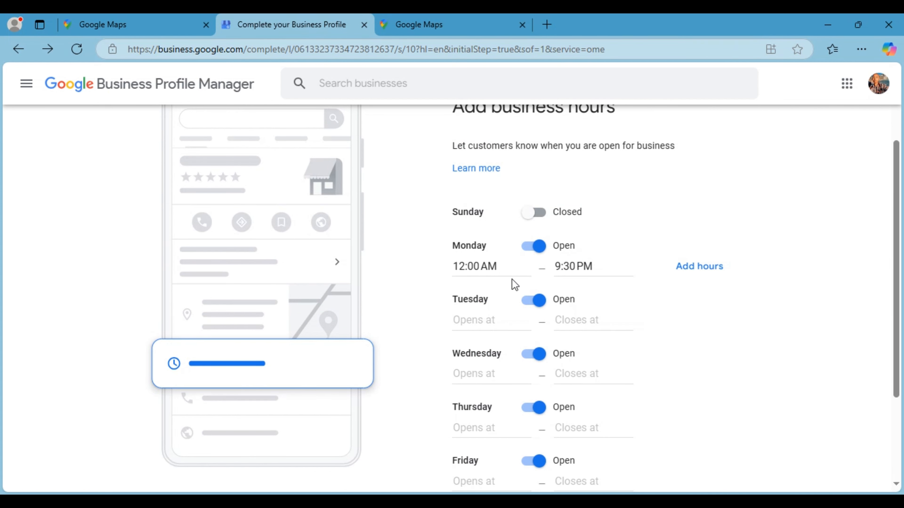
Set Tuesday's business hours to open at 12:00 AM and close at 9:30 AM.
click(481, 321)
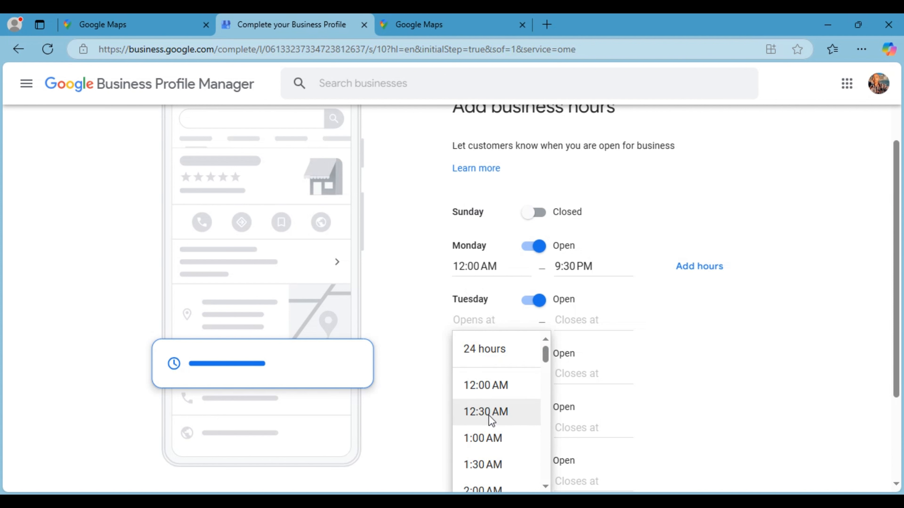
click(483, 385)
click(586, 327)
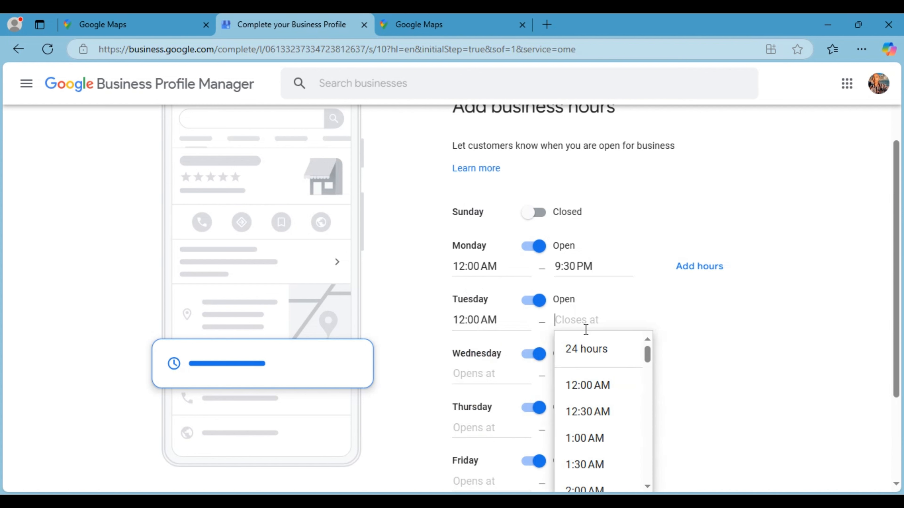
scroll(615, 426, down, 5)
scroll(613, 426, down, 10)
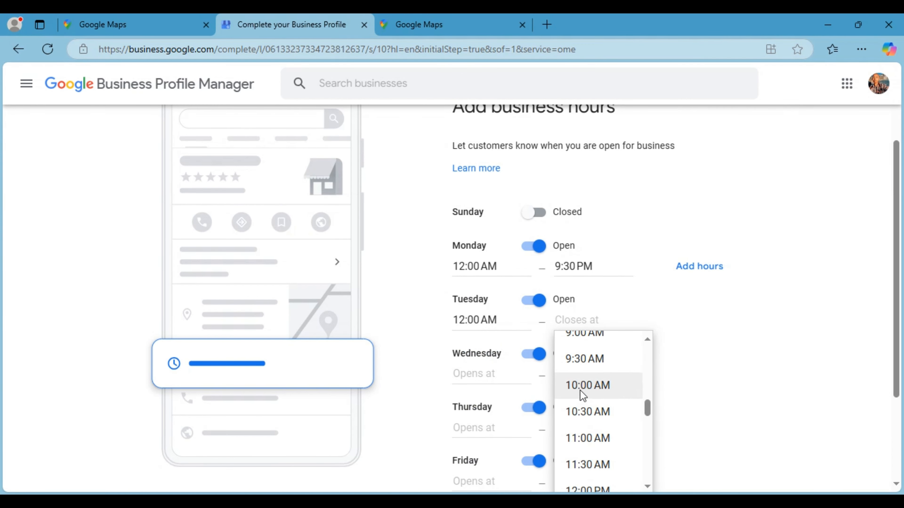
click(582, 363)
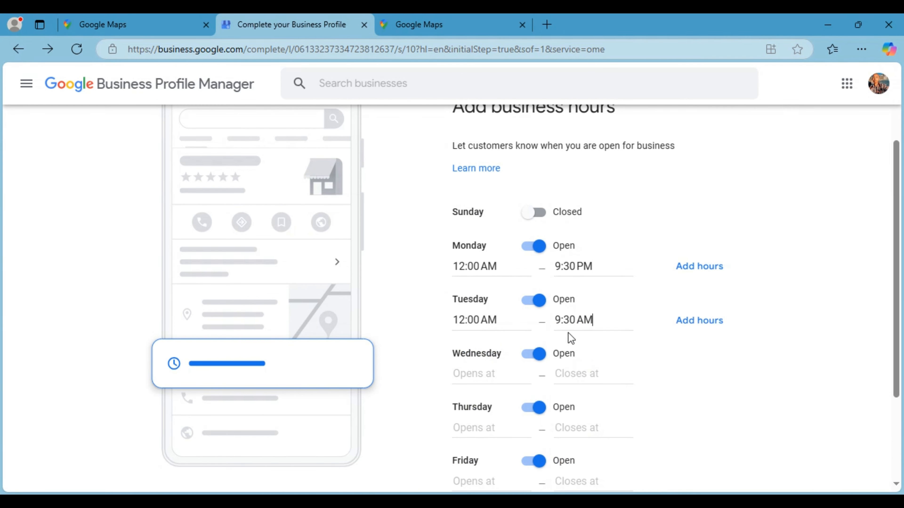
Set Wednesday's business hours to open at 12:00 AM and close at 5:00 AM.
click(460, 377)
click(486, 444)
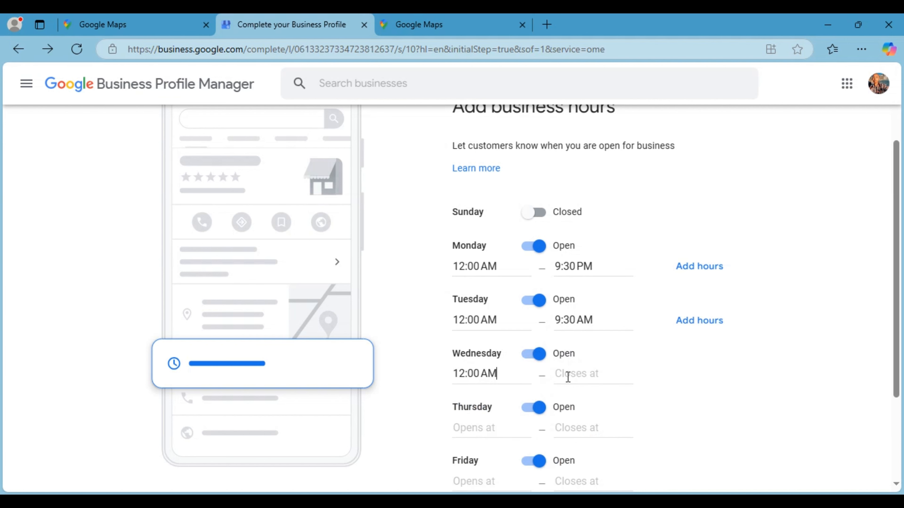
click(568, 377)
scroll(576, 430, down, 8)
click(581, 440)
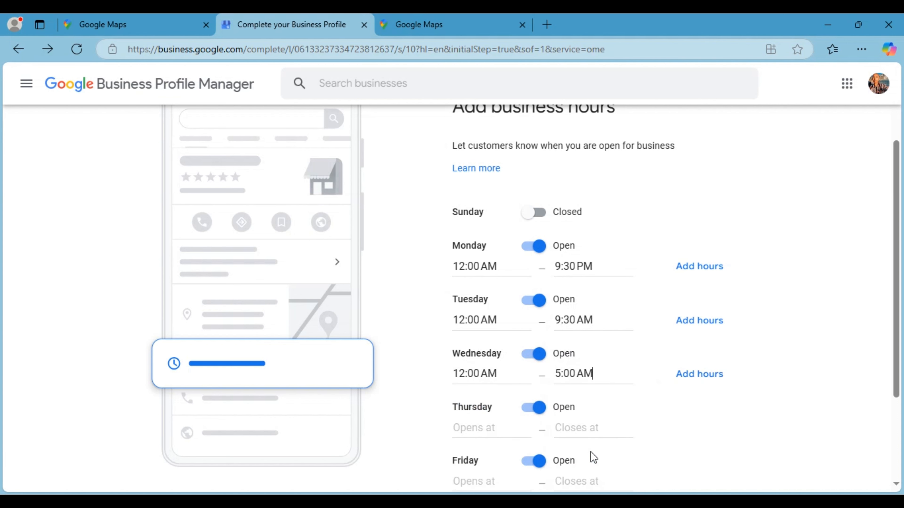
Set Thursday's business hours to 24 hours.
click(499, 421)
scroll(501, 349, down, 3)
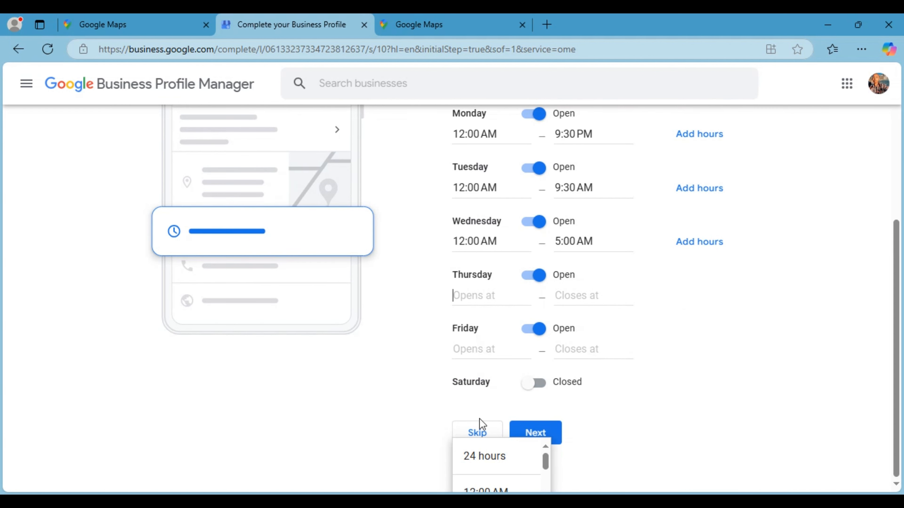
scroll(497, 459, down, 3)
scroll(497, 459, up, 3)
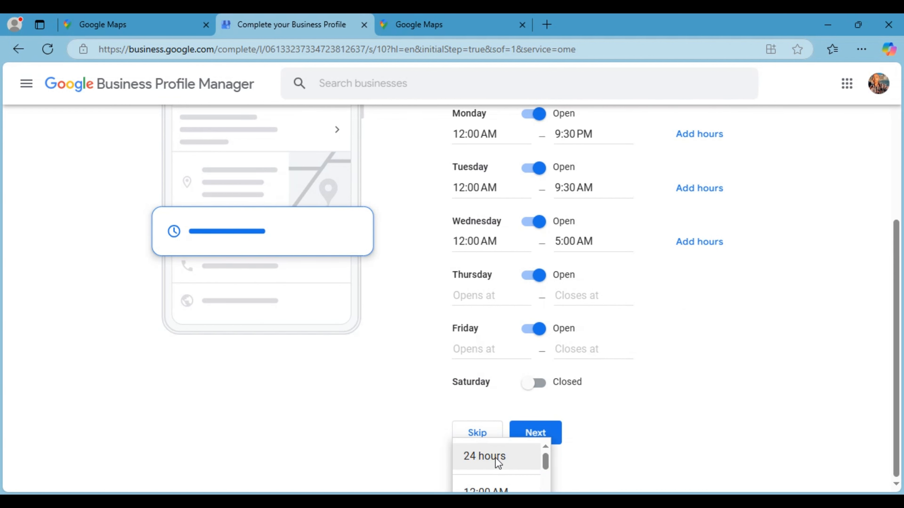
click(491, 458)
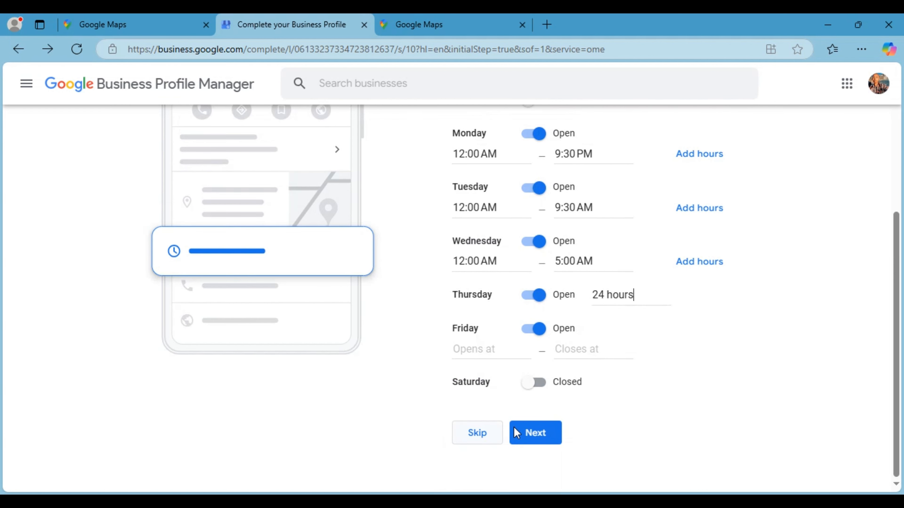
Set Friday's business hours to open at 12:30 AM and close at 8:30 PM.
click(464, 349)
click(478, 444)
click(584, 348)
scroll(602, 459, down, 20)
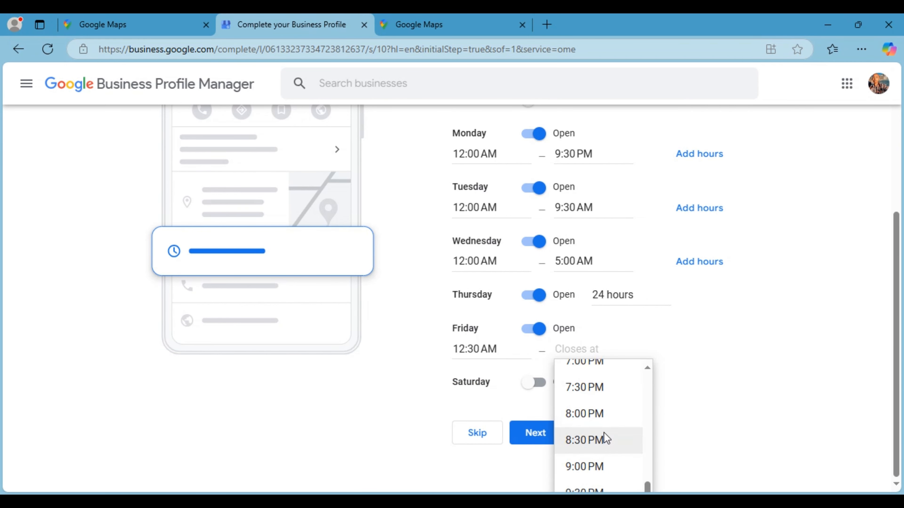
click(588, 441)
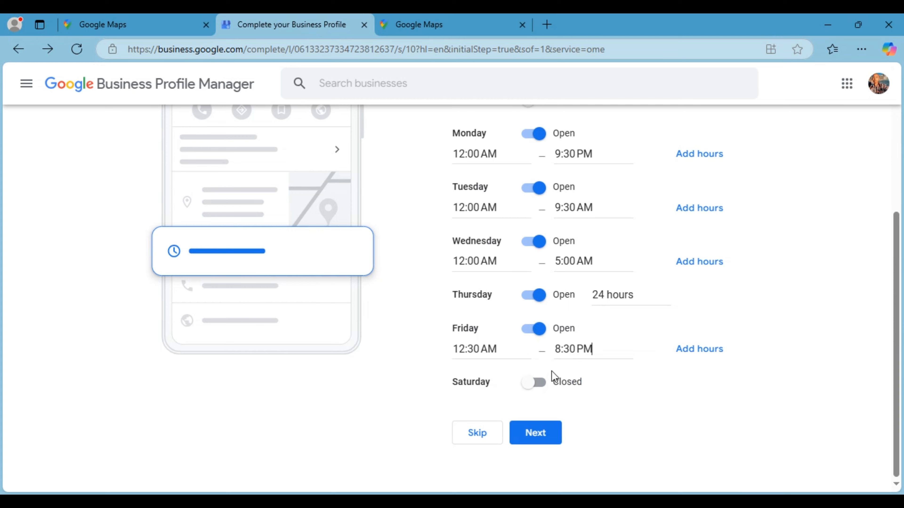
Review the opening and closing times entered for each day of the week.
scroll(472, 243, up, 6)
scroll(497, 240, down, 5)
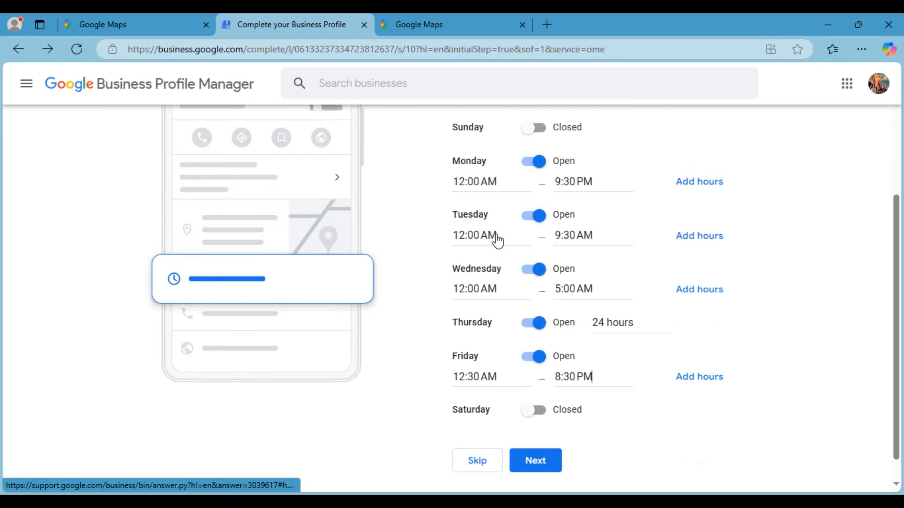
scroll(520, 270, up, 5)
scroll(529, 330, down, 6)
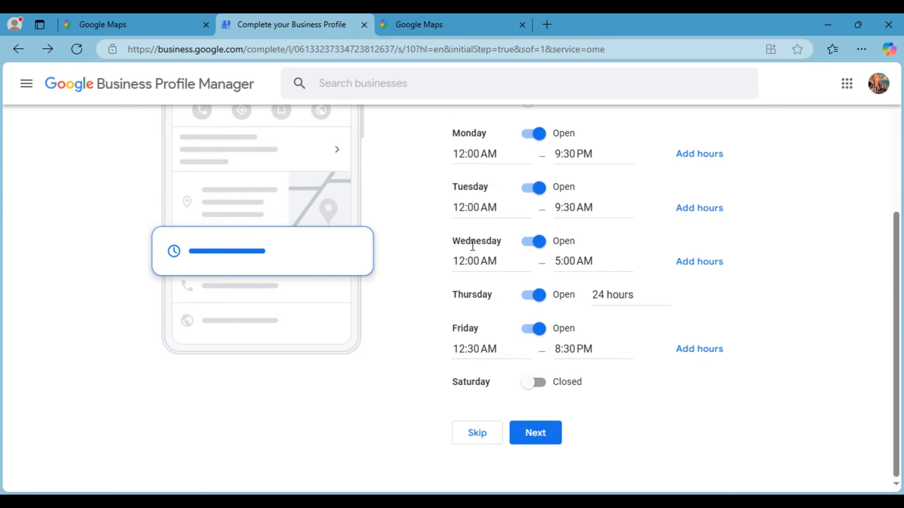
scroll(478, 332, up, 5)
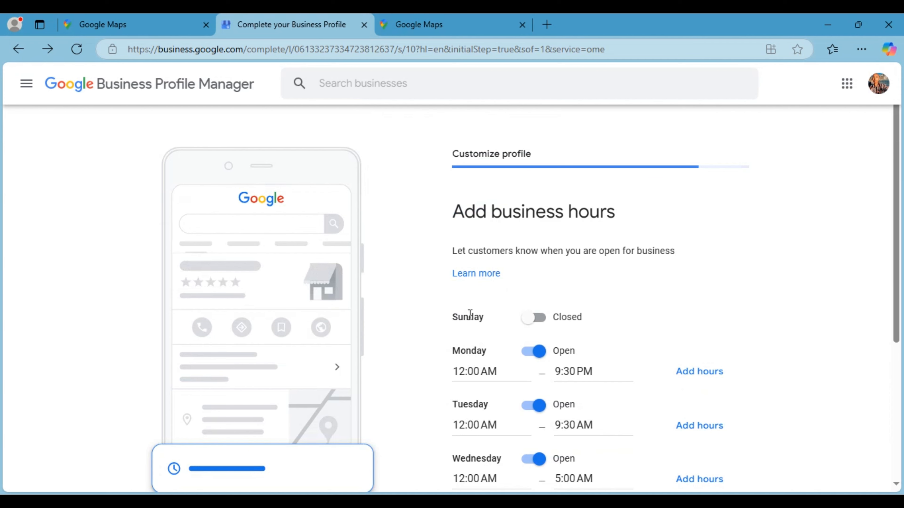
scroll(591, 168, down, 5)
scroll(592, 226, up, 2)
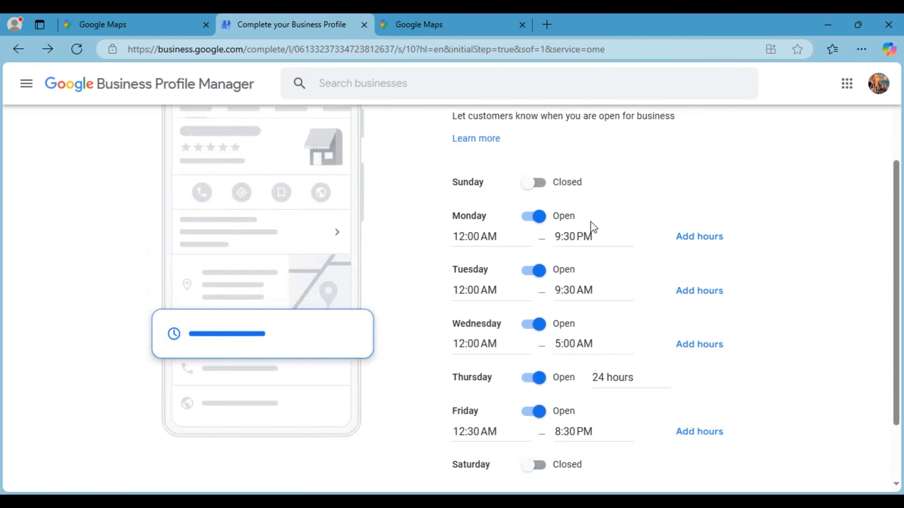
scroll(531, 293, up, 4)
scroll(493, 208, down, 4)
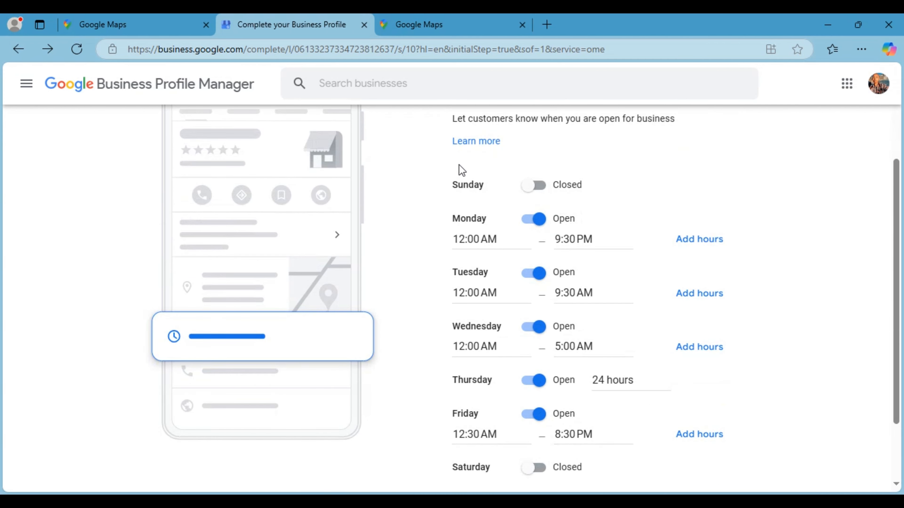
scroll(462, 240, down, 3)
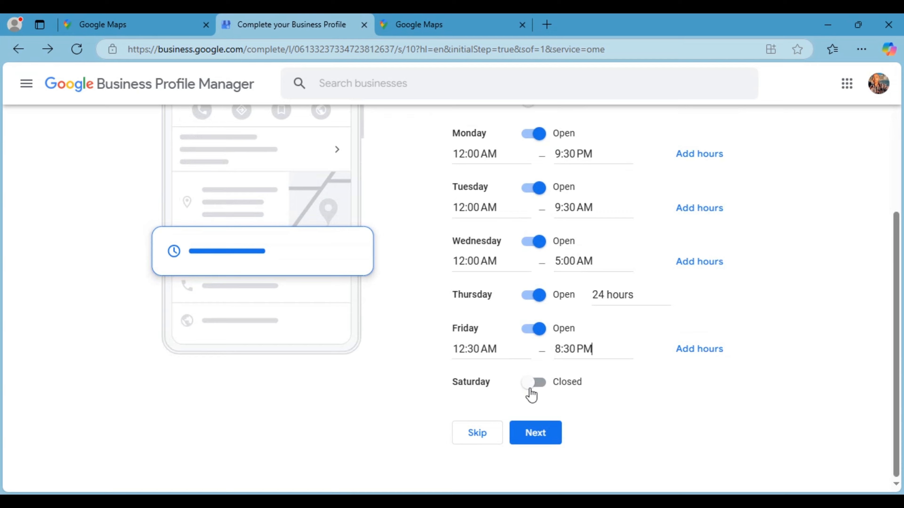
Submit the weekly business hours and continue to the business description.
click(541, 435)
scroll(501, 264, up, 5)
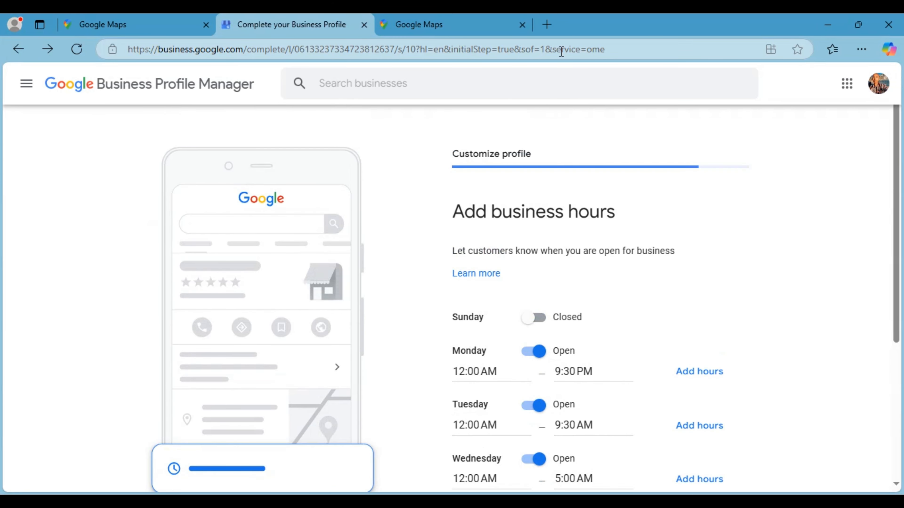
scroll(503, 229, down, 5)
scroll(555, 252, up, 5)
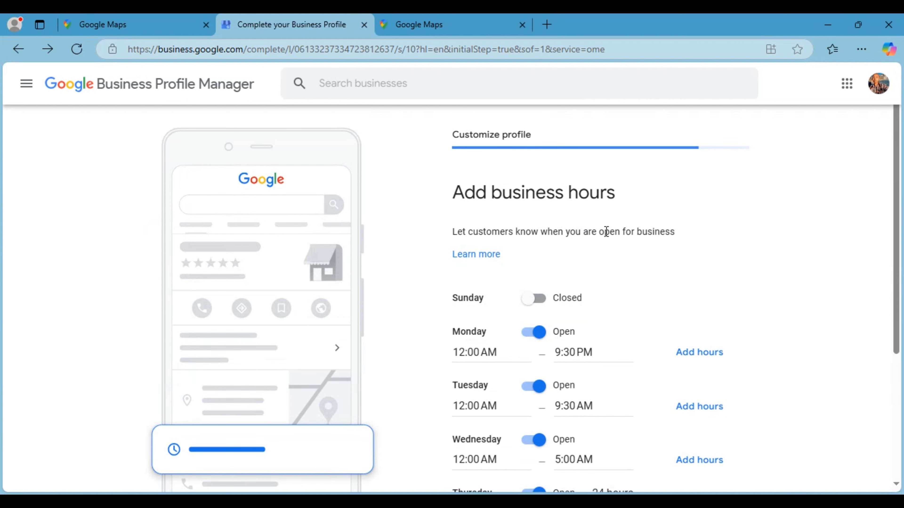
scroll(674, 228, down, 5)
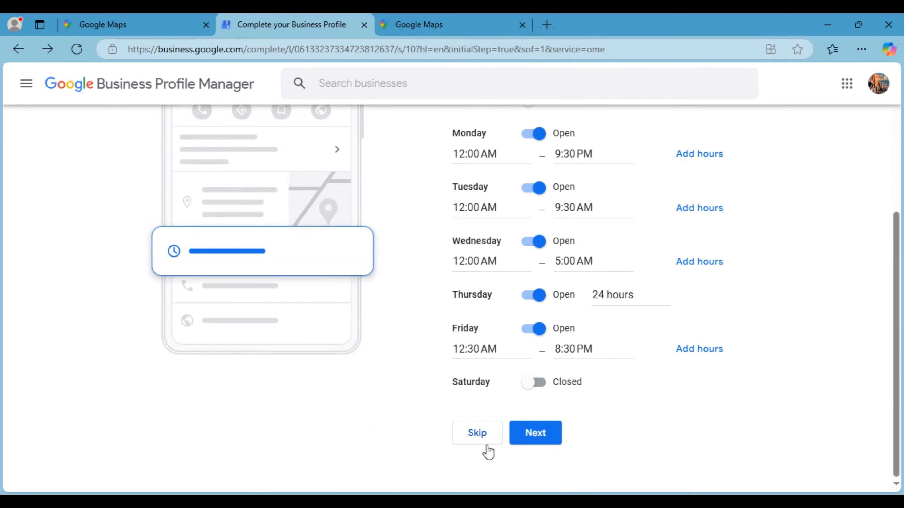
click(531, 442)
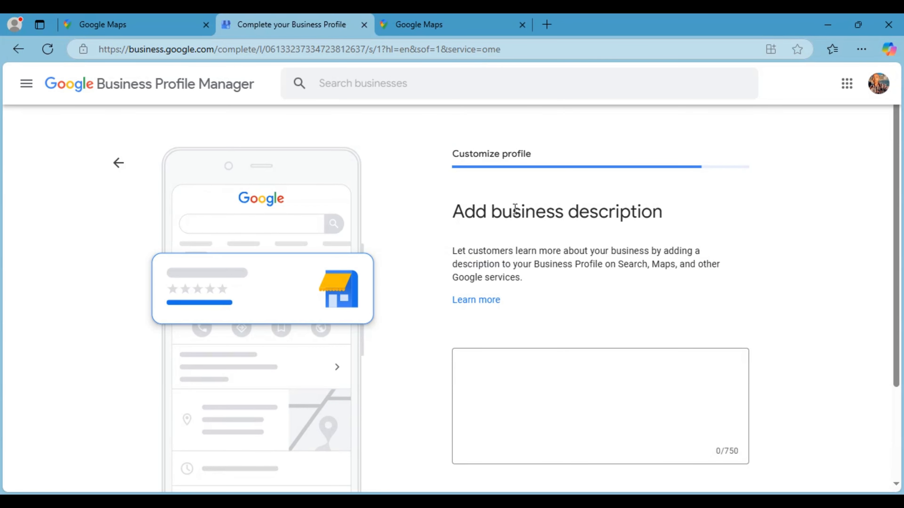
Enter "Welcome to AB video editing services!" as the business description and submit it.
scroll(622, 225, down, 3)
click(527, 236)
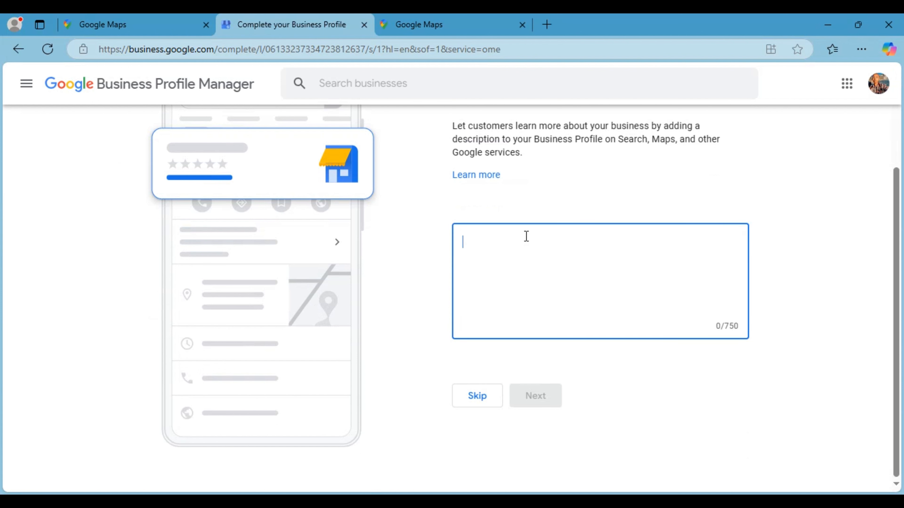
text(Wel)
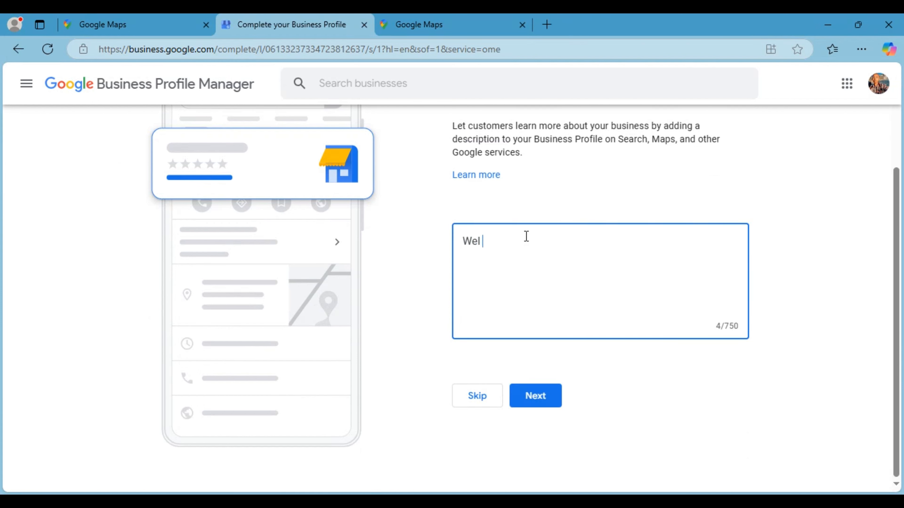
text(come)
text(to AB video editing)
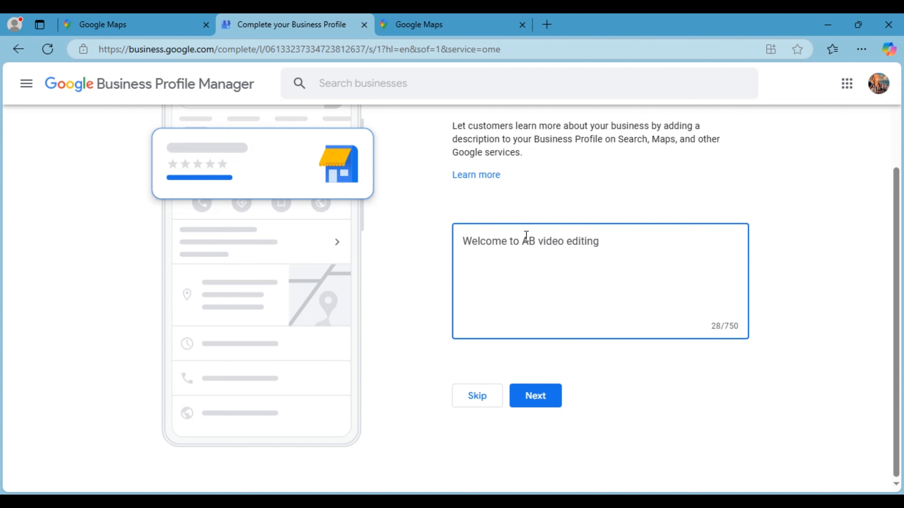
text(services!)
scroll(516, 145, up, 3)
scroll(513, 196, down, 3)
scroll(565, 264, up, 3)
scroll(575, 250, down, 3)
scroll(539, 358, up, 2)
scroll(543, 361, down, 2)
click(539, 398)
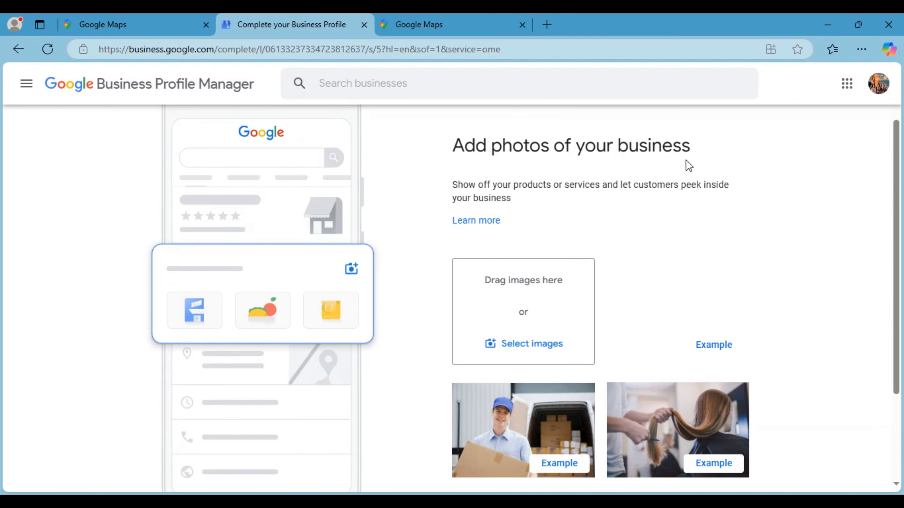
scroll(690, 192, down, 3)
scroll(637, 224, up, 2)
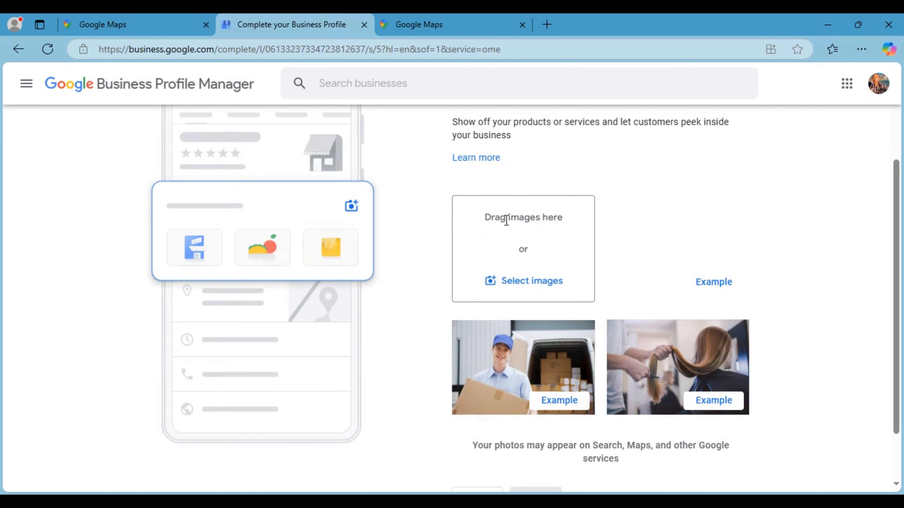
click(513, 282)
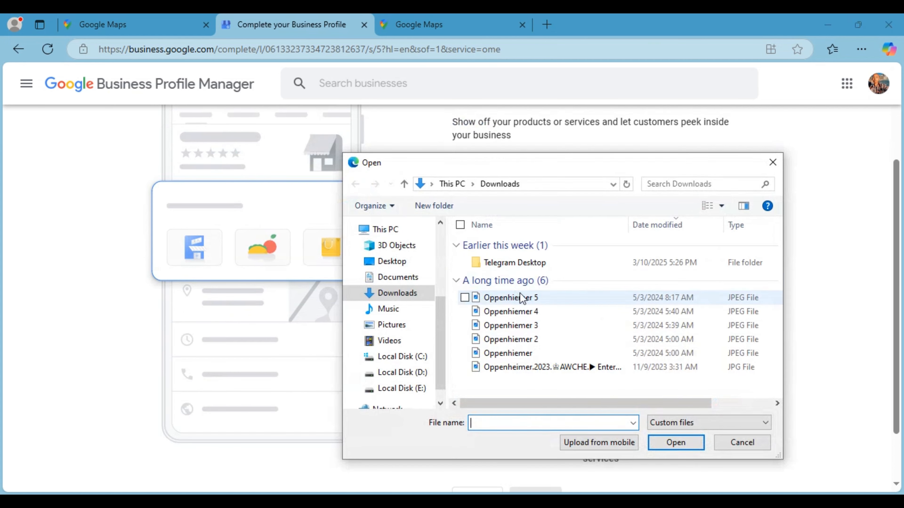
click(772, 162)
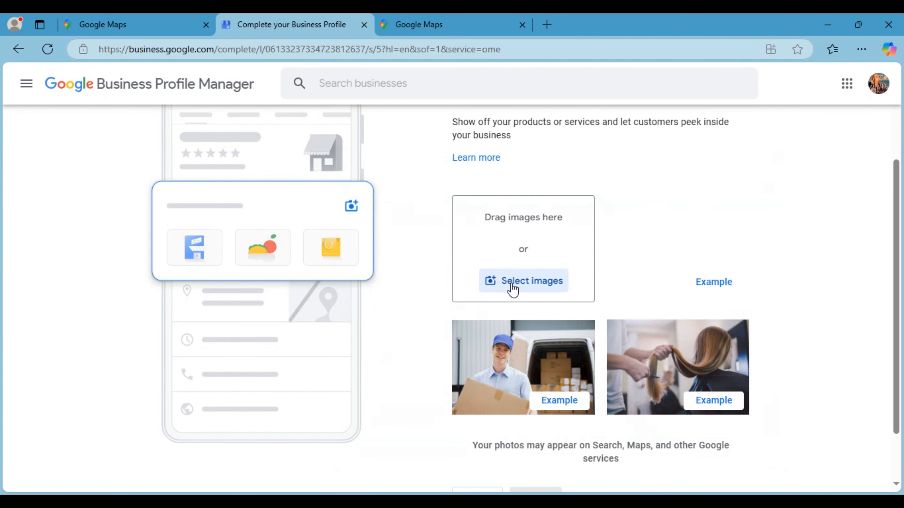
Skip adding business photos and skip the offer to advertise with Google Ads.
scroll(520, 307, down, 2)
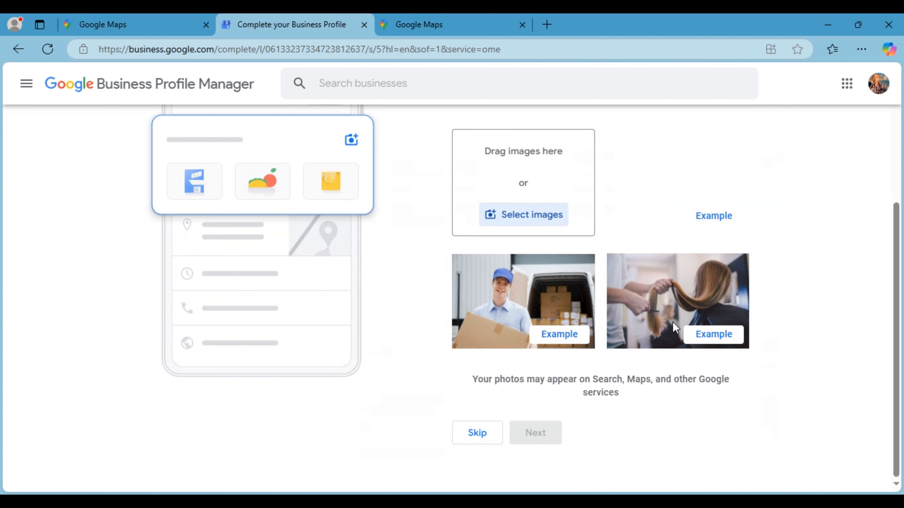
scroll(535, 306, up, 2)
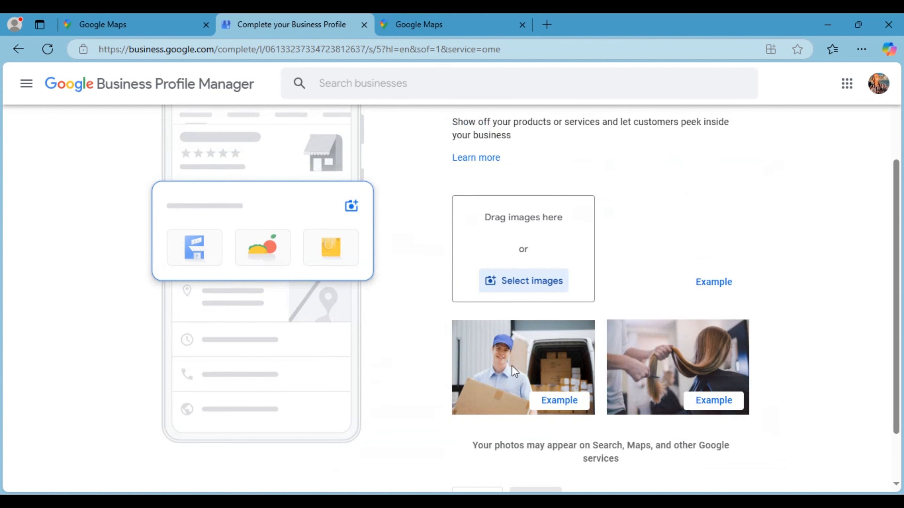
scroll(703, 347, down, 2)
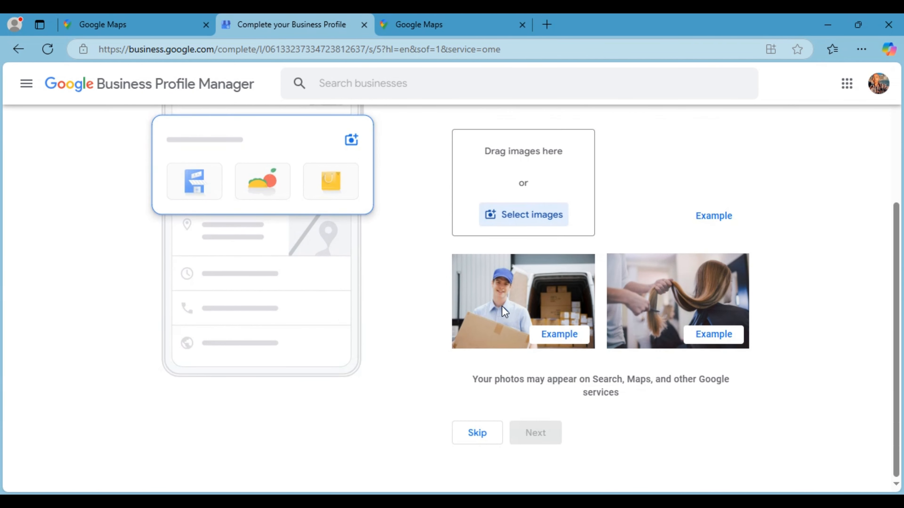
scroll(512, 281, up, 6)
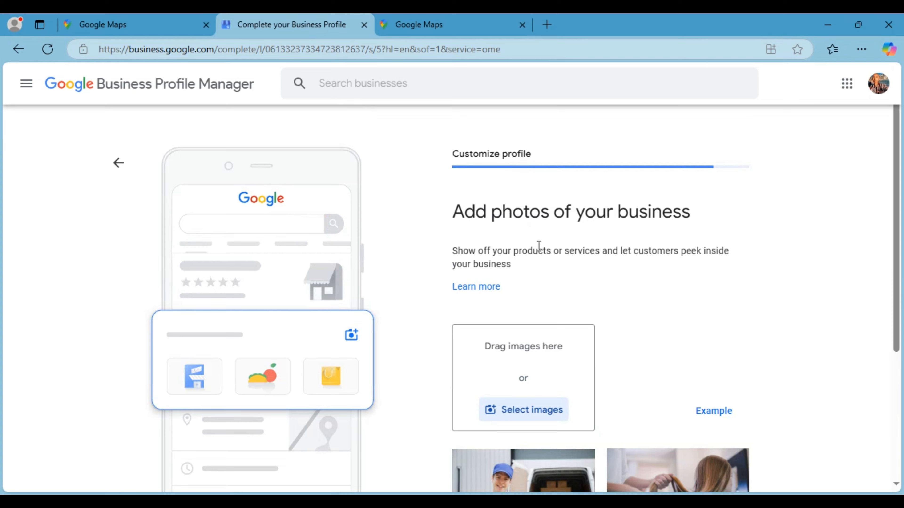
scroll(539, 246, down, 6)
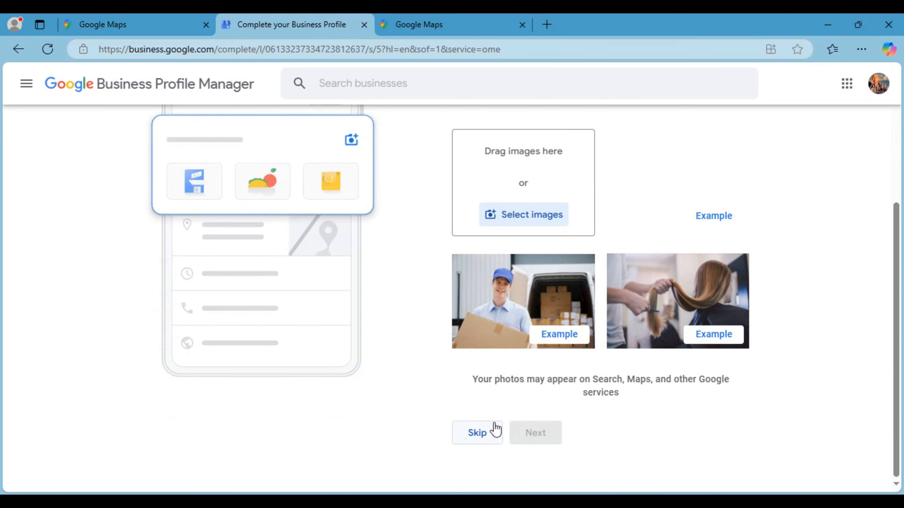
click(484, 436)
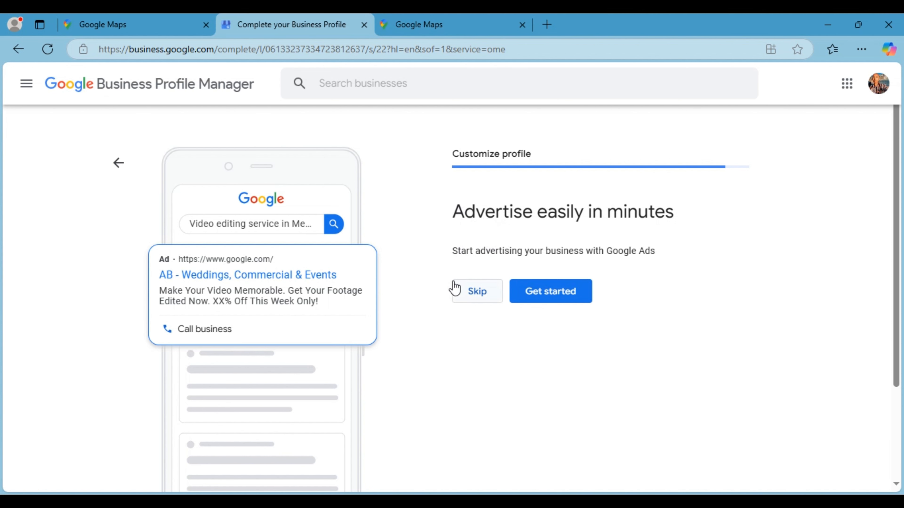
click(475, 296)
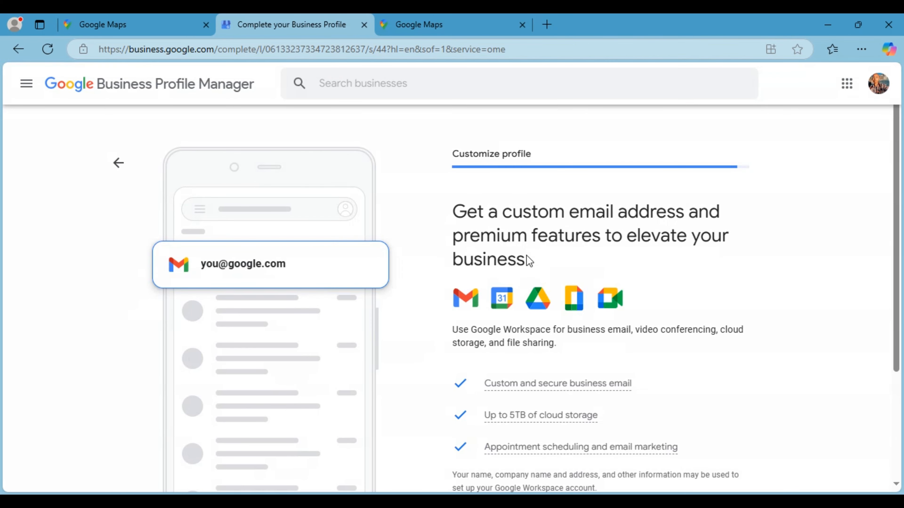
Examine the Google Workspace offer, including the details on cloud storage, appointment scheduling and email marketing.
scroll(527, 256, down, 4)
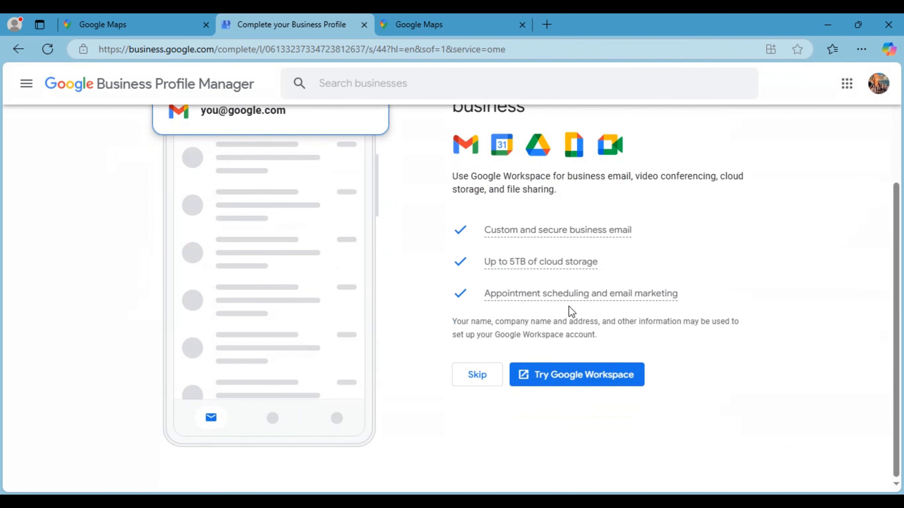
scroll(568, 307, up, 4)
scroll(541, 289, down, 3)
scroll(541, 289, up, 3)
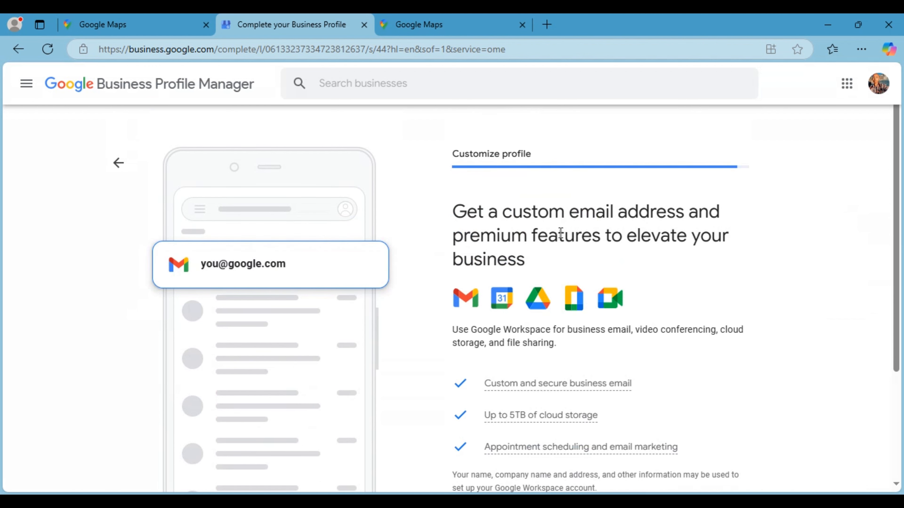
scroll(544, 245, down, 3)
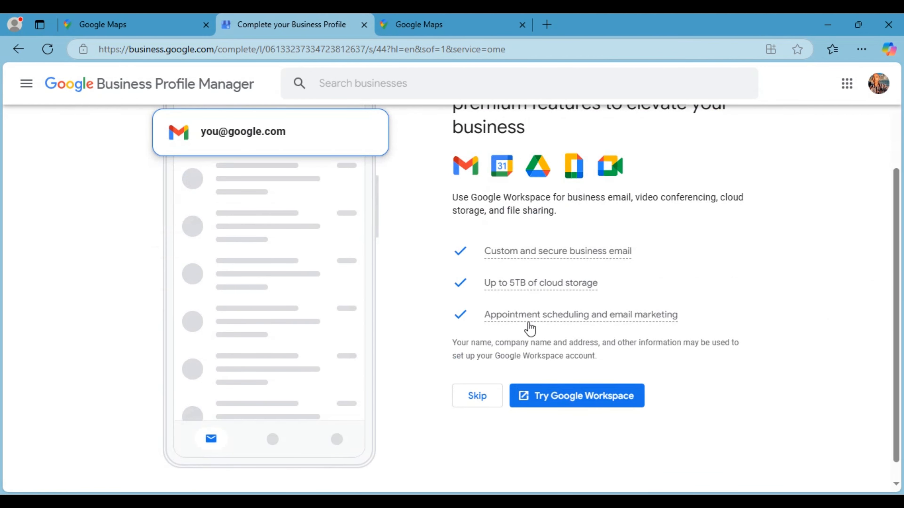
scroll(577, 281, up, 3)
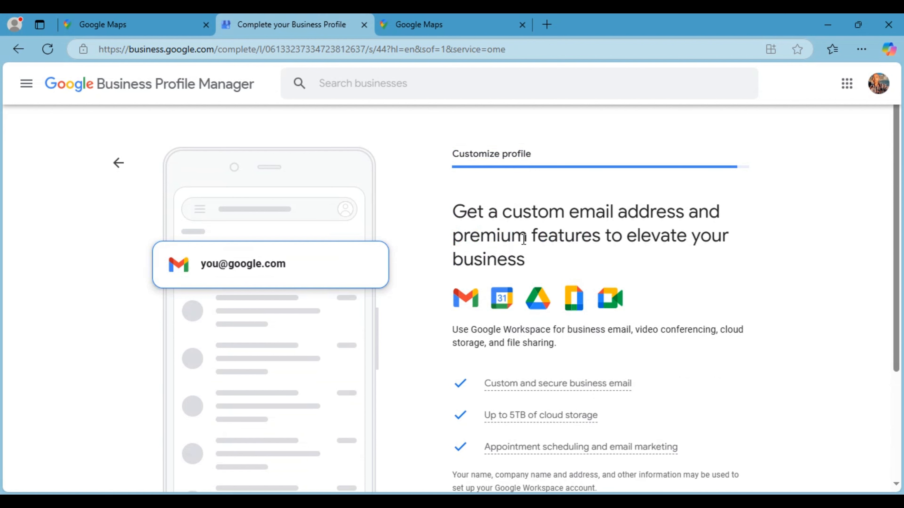
scroll(604, 287, down, 3)
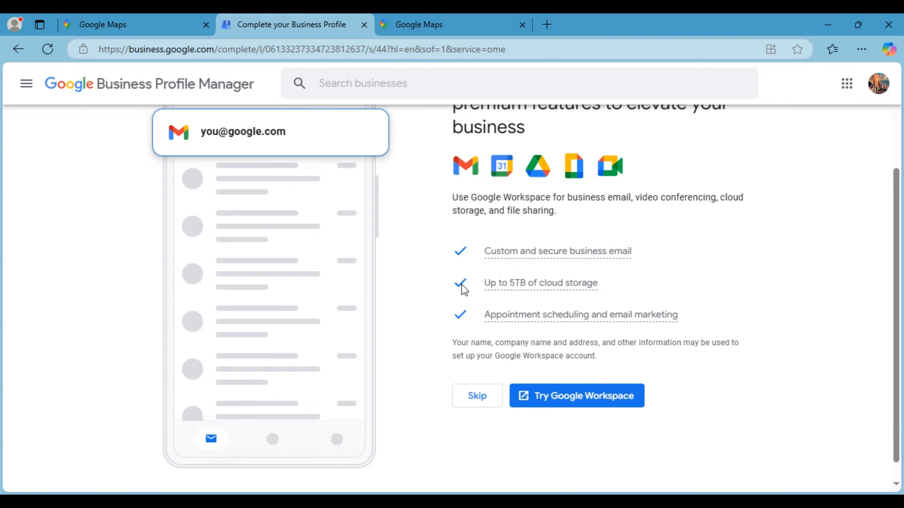
mouse_move(518, 292)
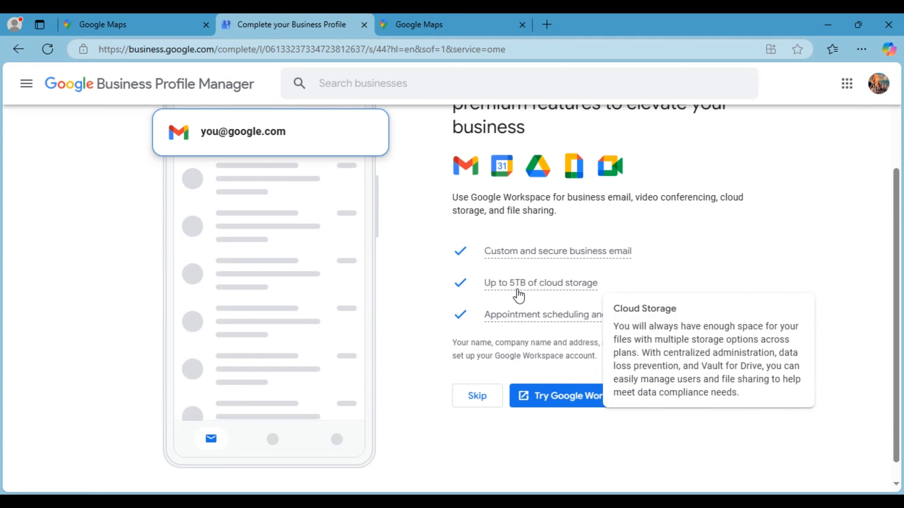
mouse_move(545, 309)
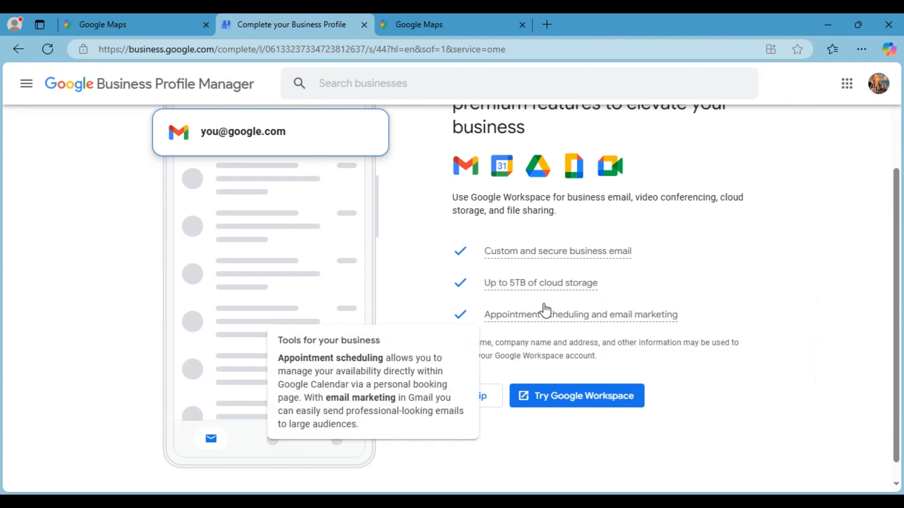
scroll(499, 315, down, 1)
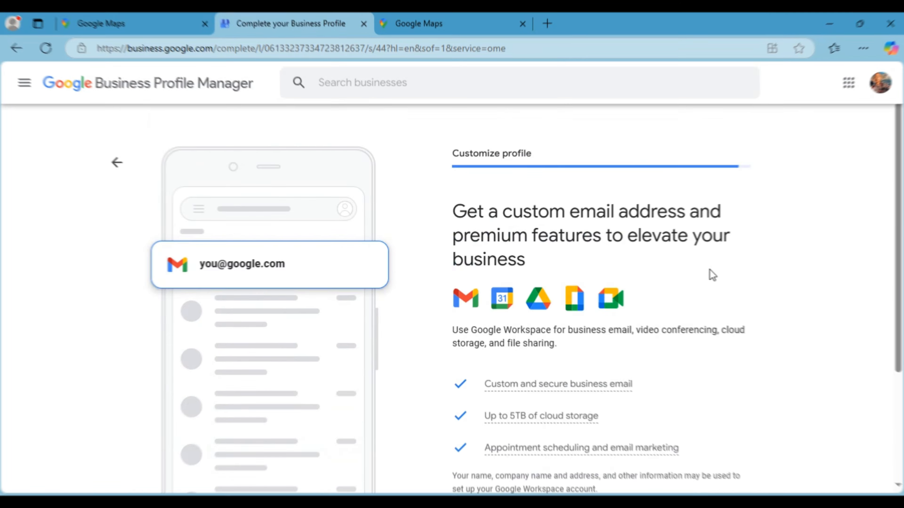
scroll(710, 275, down, 4)
mouse_move(669, 293)
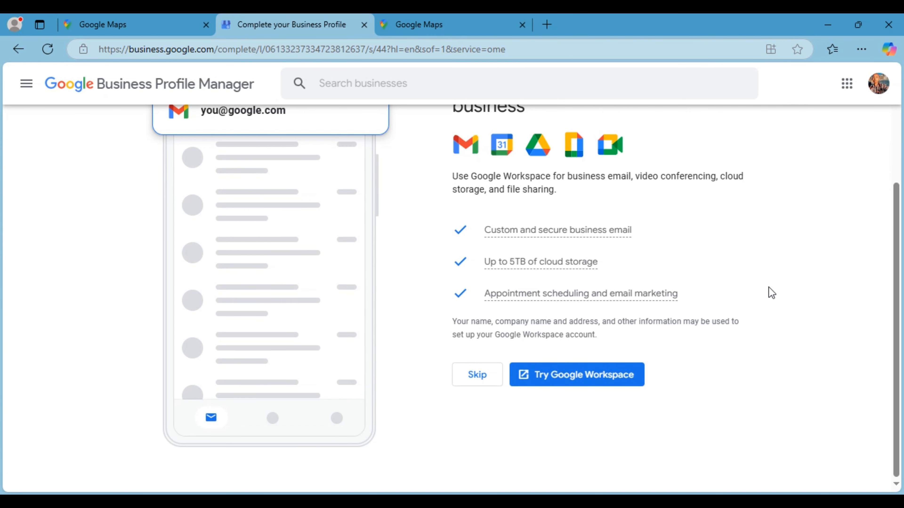
Skip the Google Workspace offer and continue past the notice about edits becoming visible to finish customizing the profile.
scroll(770, 292, up, 4)
scroll(486, 253, down, 4)
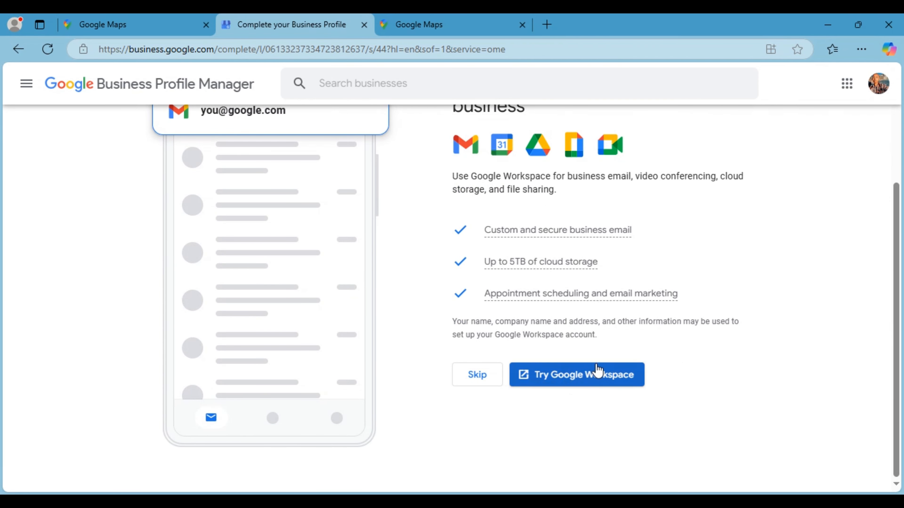
scroll(545, 221, up, 4)
scroll(498, 246, down, 4)
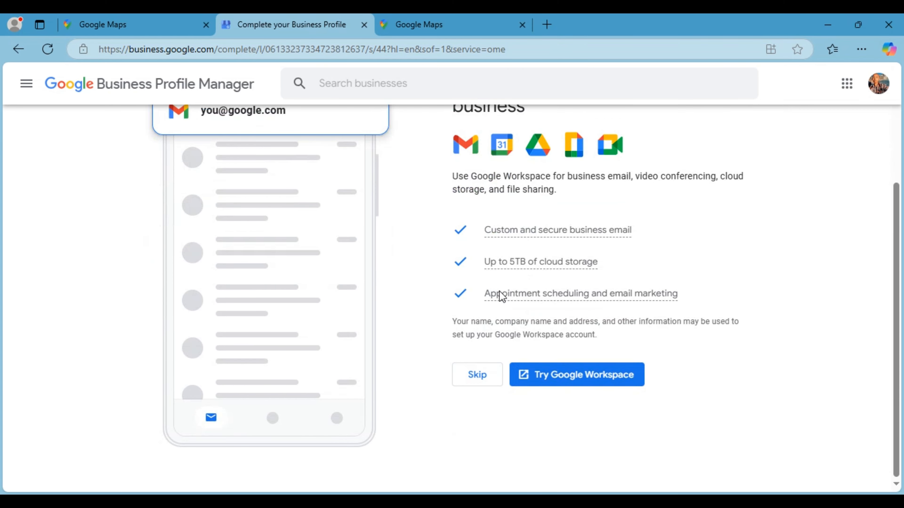
click(487, 381)
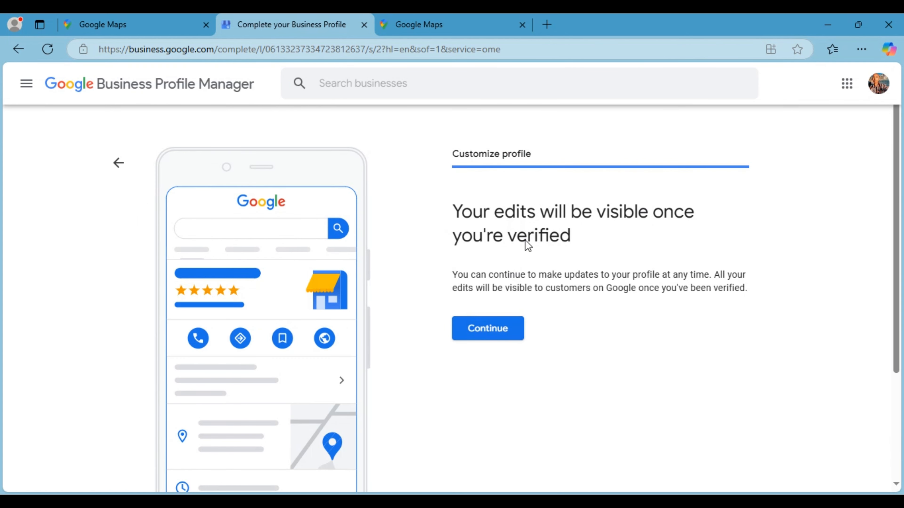
click(483, 334)
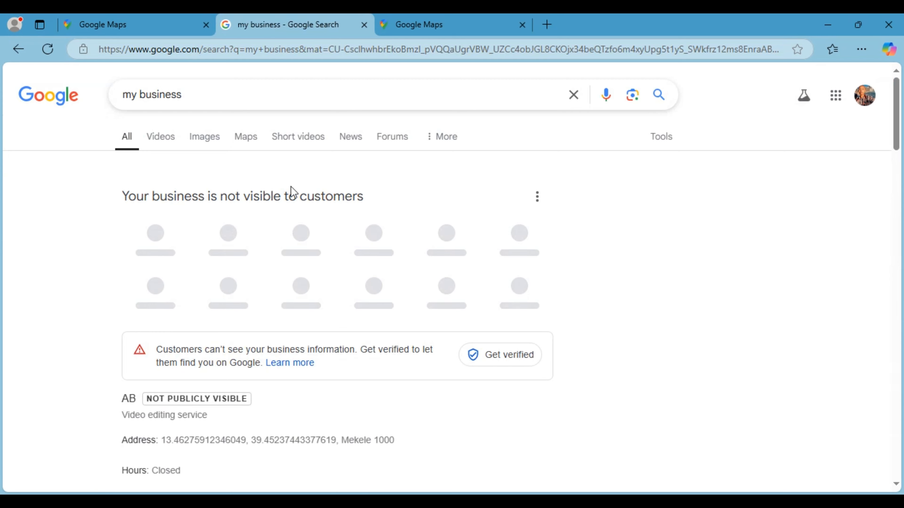
Start verification of the unverified business, check for more verification options, and proceed with the Business video method.
scroll(338, 210, down, 1)
scroll(365, 214, up, 1)
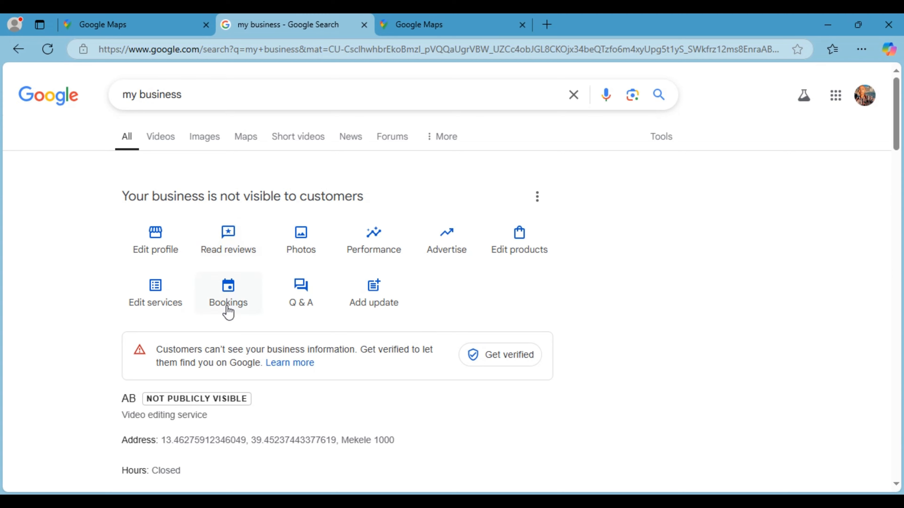
scroll(232, 317, down, 3)
scroll(403, 323, up, 4)
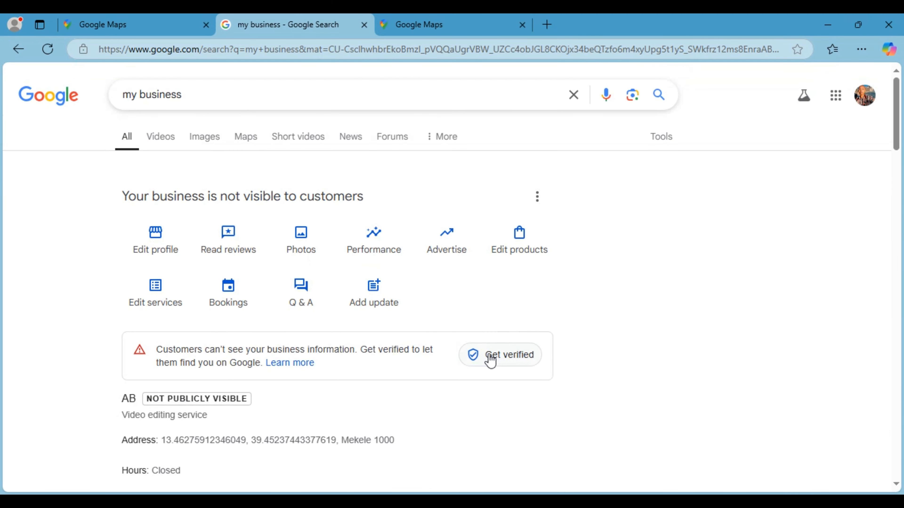
click(492, 358)
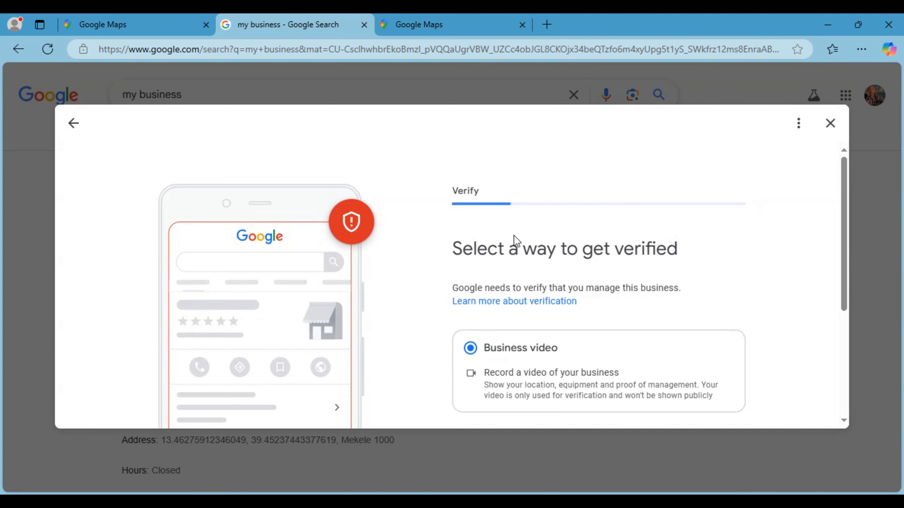
scroll(565, 250, down, 3)
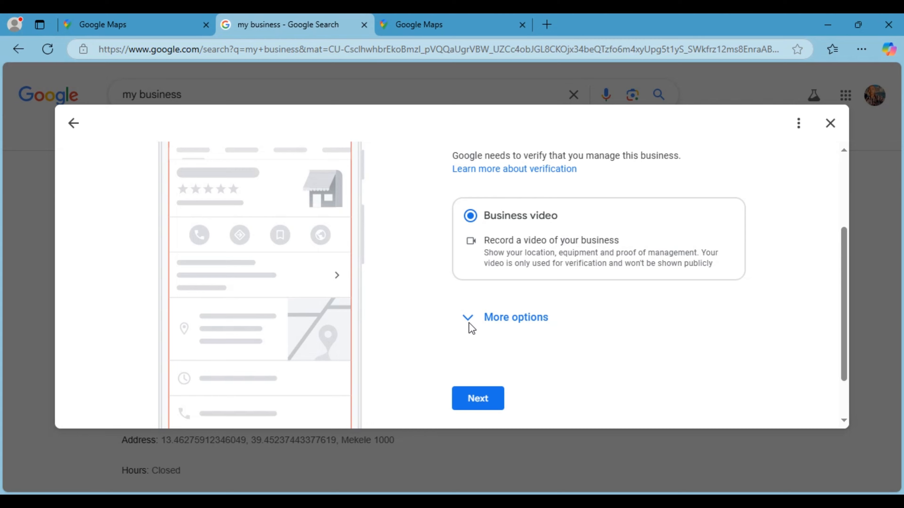
click(472, 318)
click(477, 318)
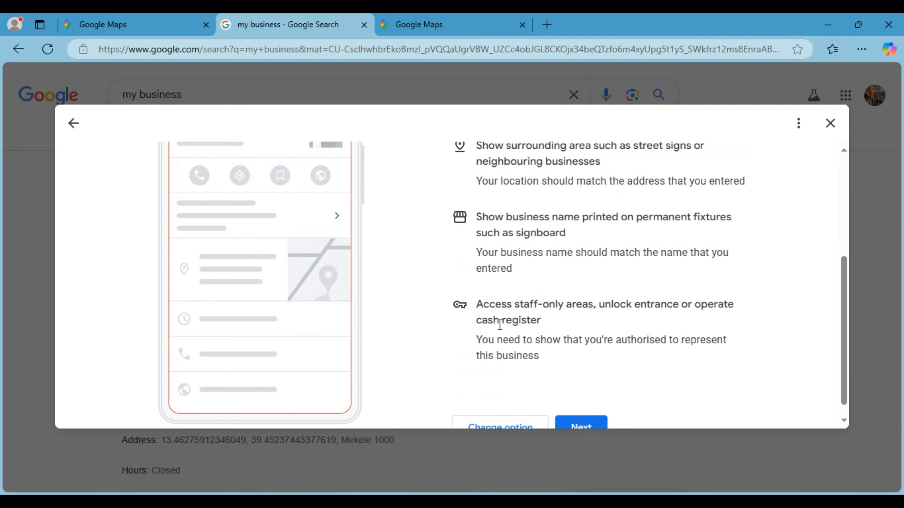
Review the three video verification requirements and continue to the recording tips.
scroll(500, 325, down, 3)
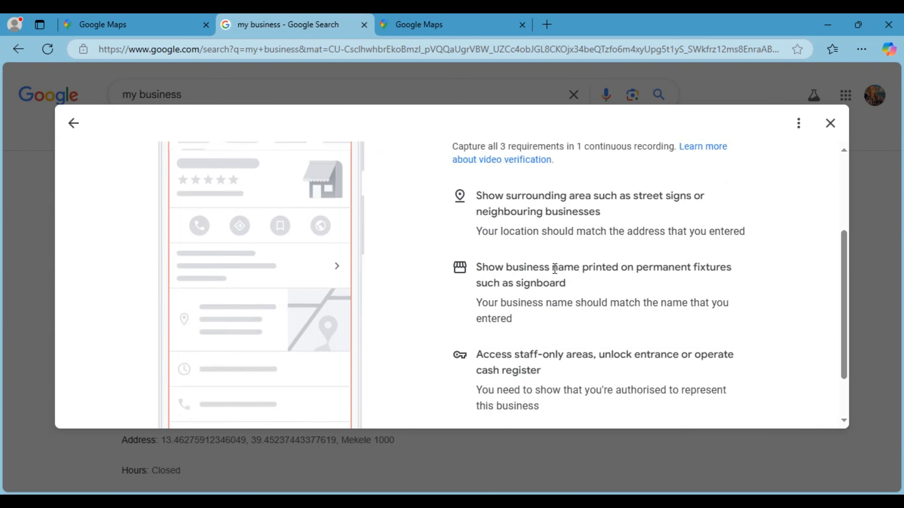
scroll(530, 303, down, 1)
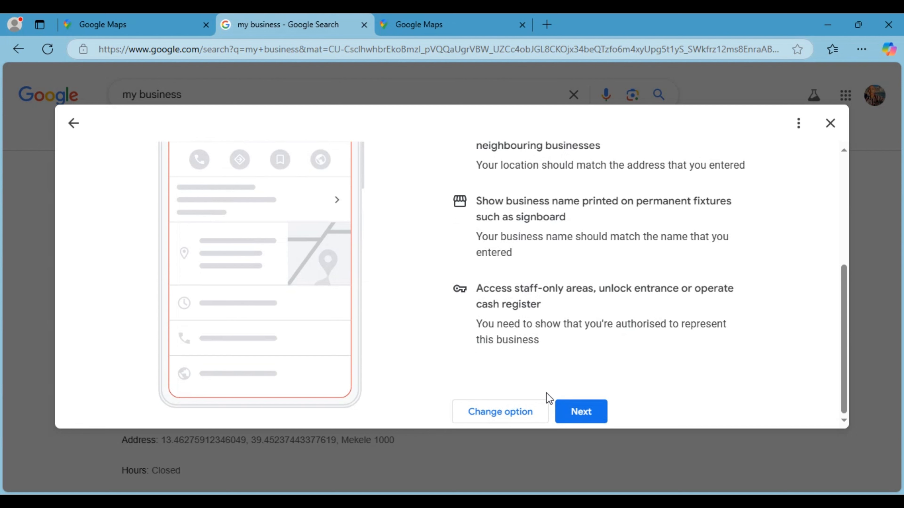
click(576, 414)
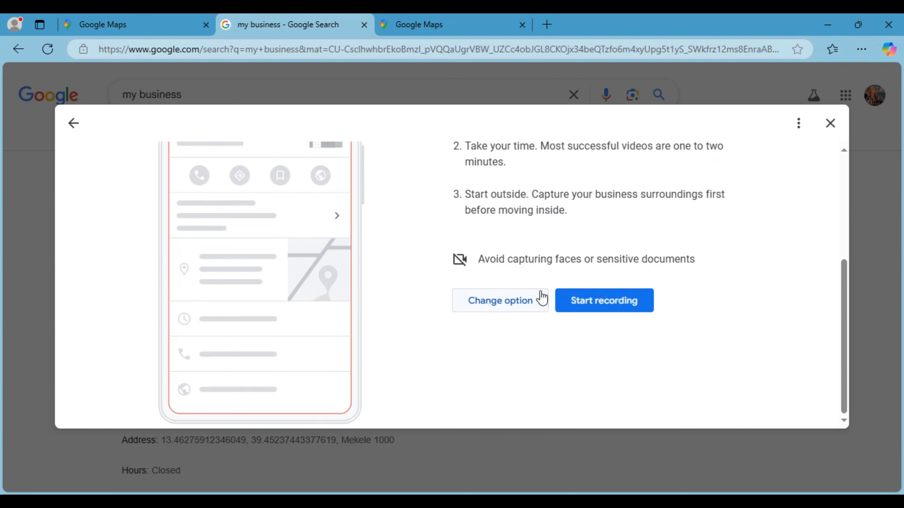
Read the recording tips, start the video recording, and bring up the QR code for completing verification on a mobile device.
scroll(540, 297, up, 2)
scroll(535, 299, up, 1)
scroll(597, 353, down, 2)
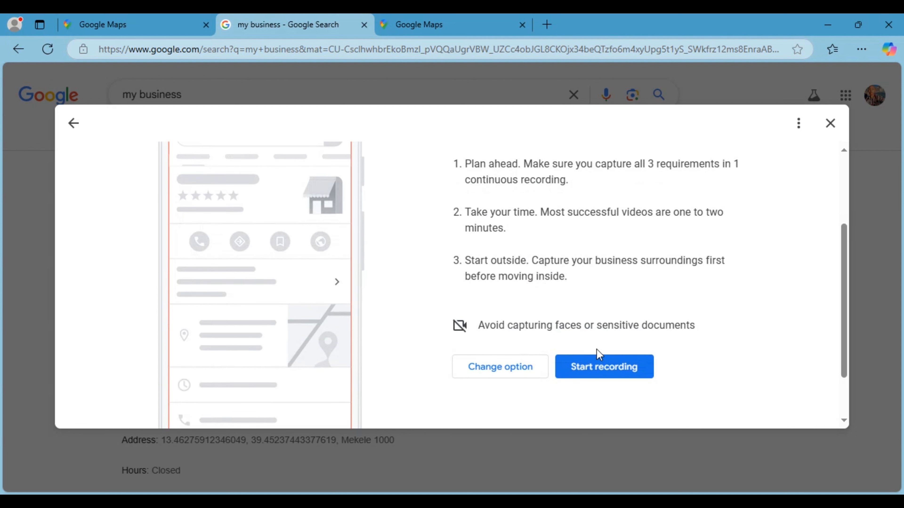
click(598, 369)
scroll(452, 284, up, 3)
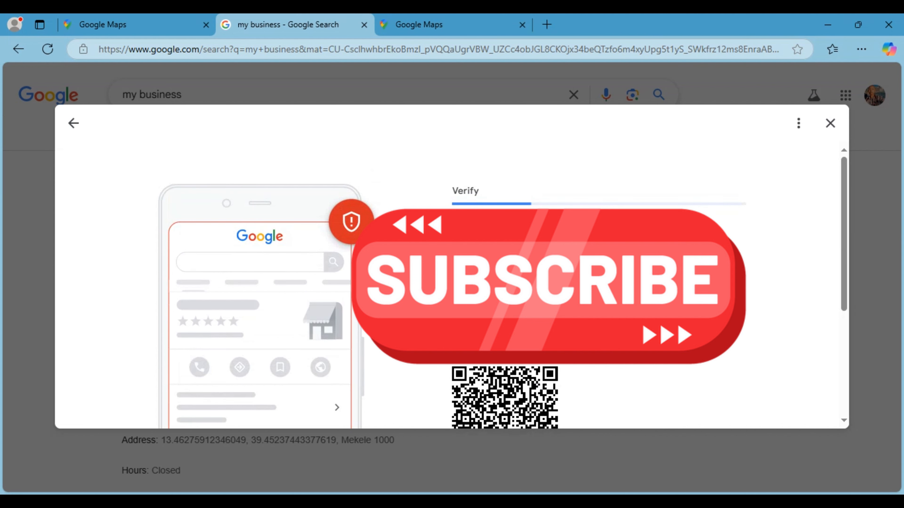
scroll(452, 285, down, 2)
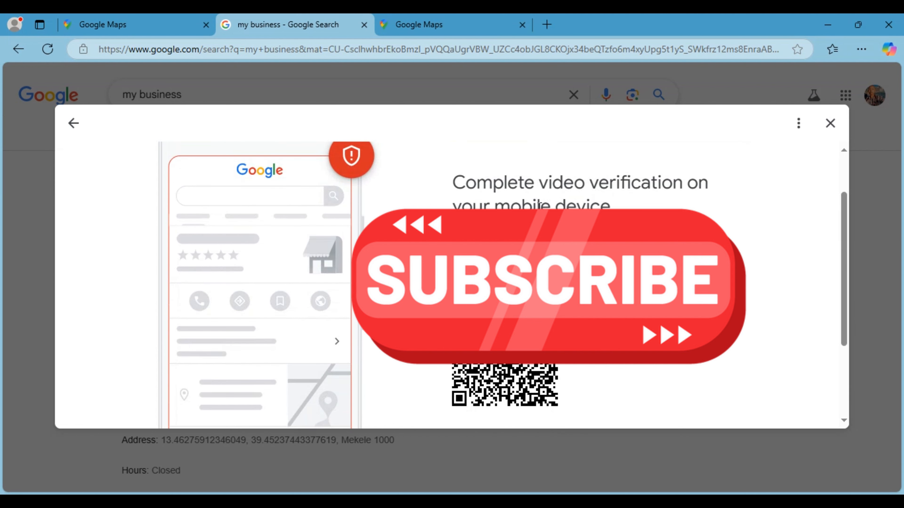
scroll(529, 204, down, 2)
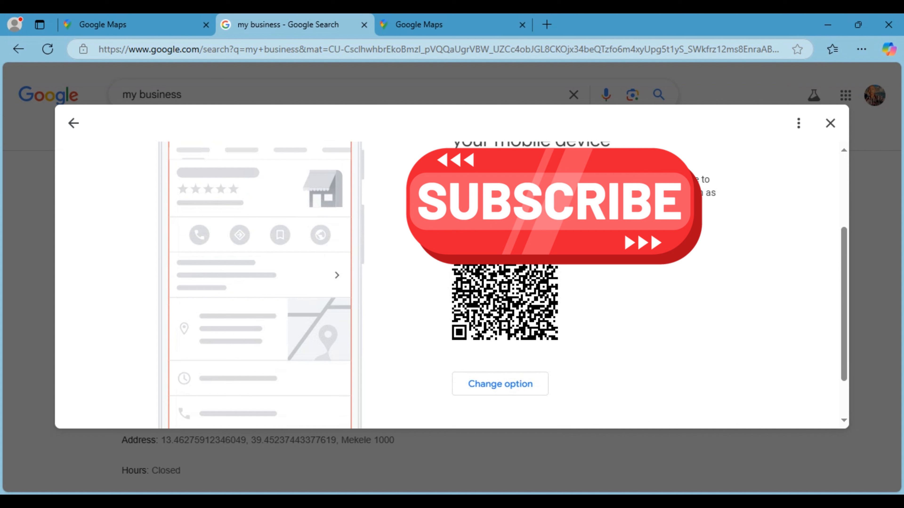